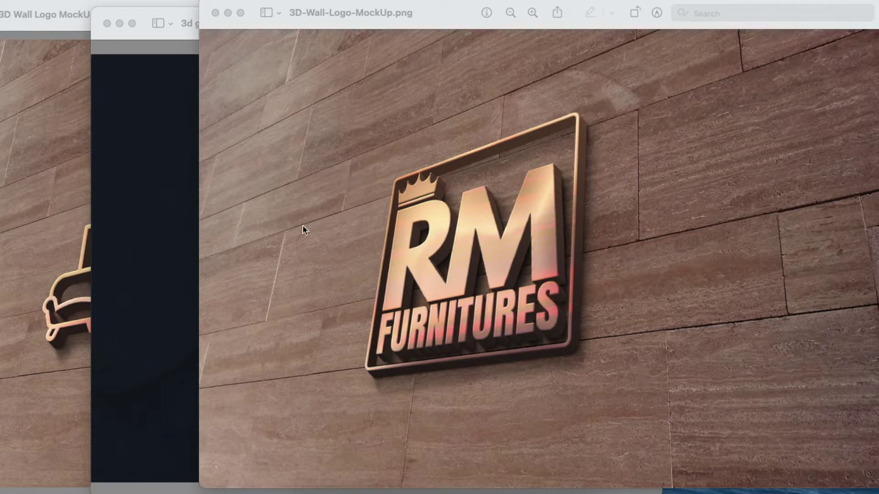
- In Preview, review the glass-window mockup and then the 3D wall mockup
left_click(167, 190)
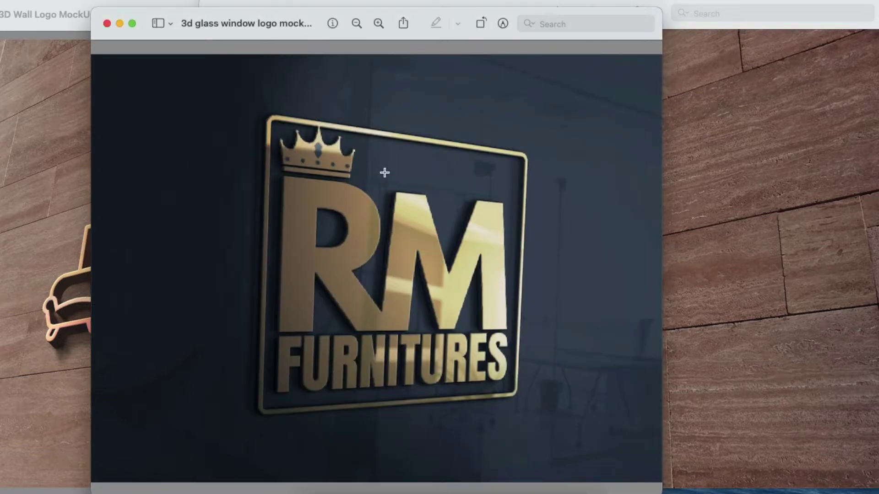
left_click(1, 385)
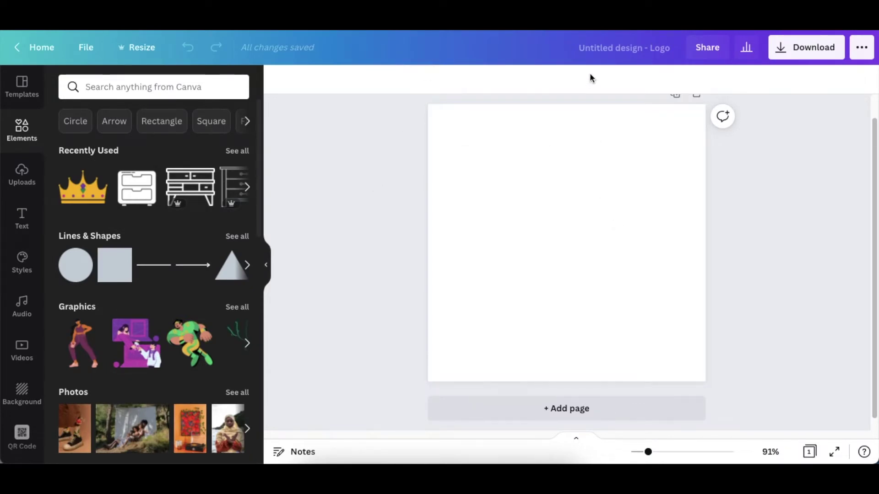
- Change the design title from 'Untitled design - Logo' to 'RM Furnitures'
left_click(592, 55)
key("BackSpace")
type("R")
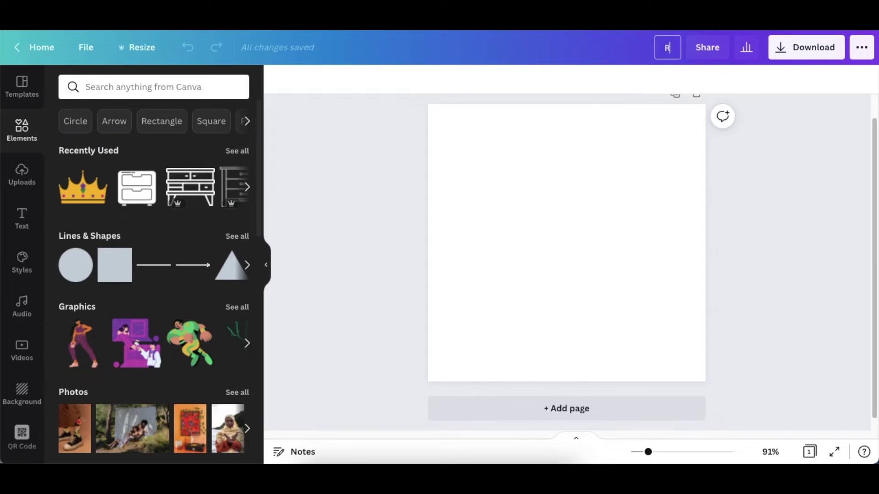
type("M Fu")
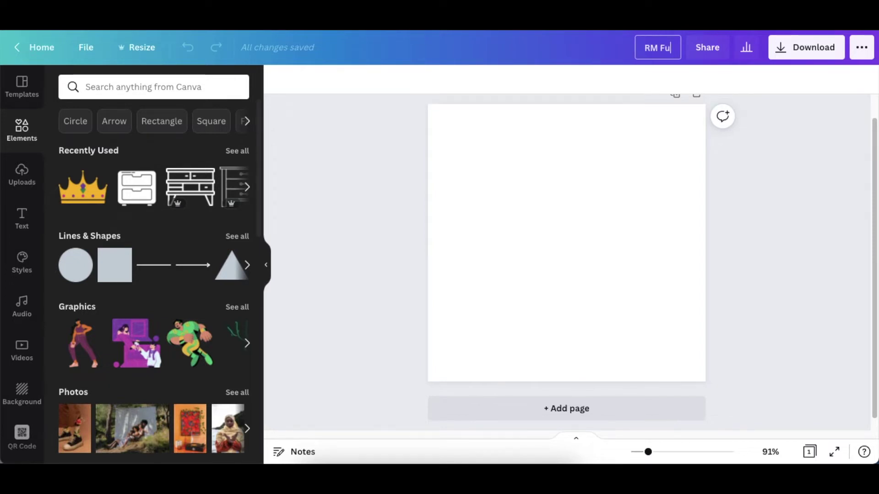
type("rnitu")
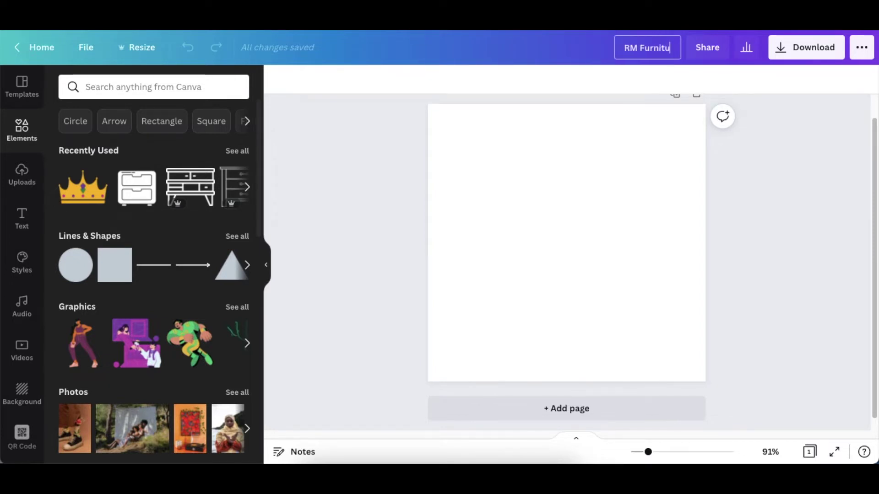
type("res")
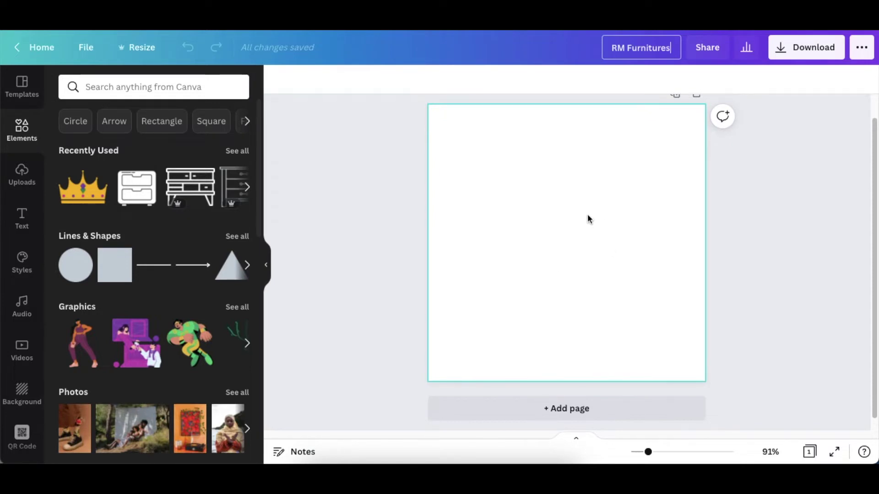
left_click(383, 182)
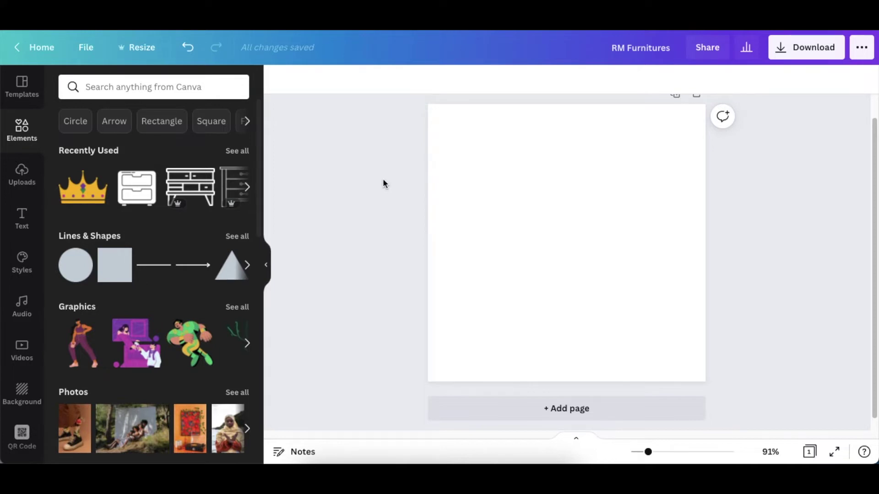
- Add an enlarged text box and set its font to League Spartan
key("t")
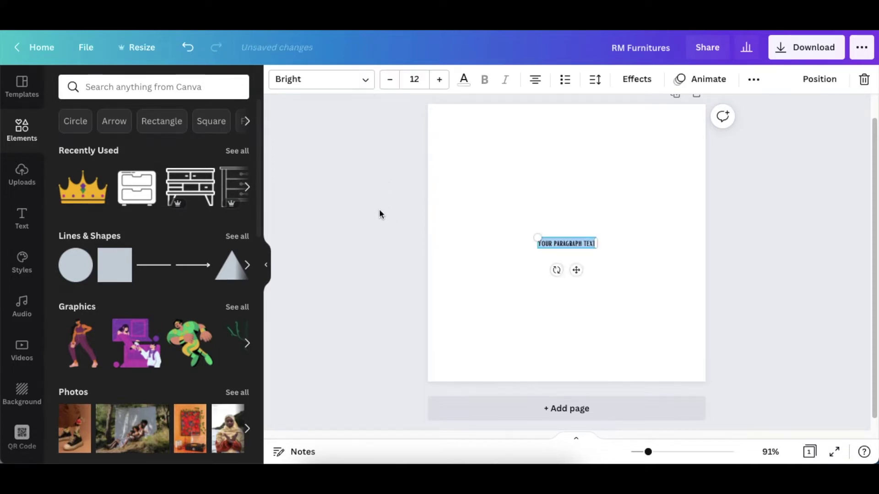
left_click_drag(537, 238, 354, 123)
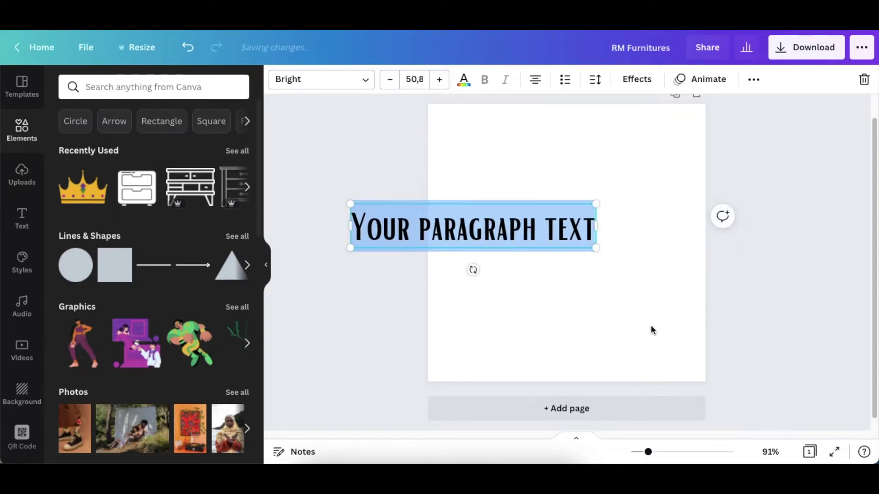
left_click_drag(595, 249, 685, 314)
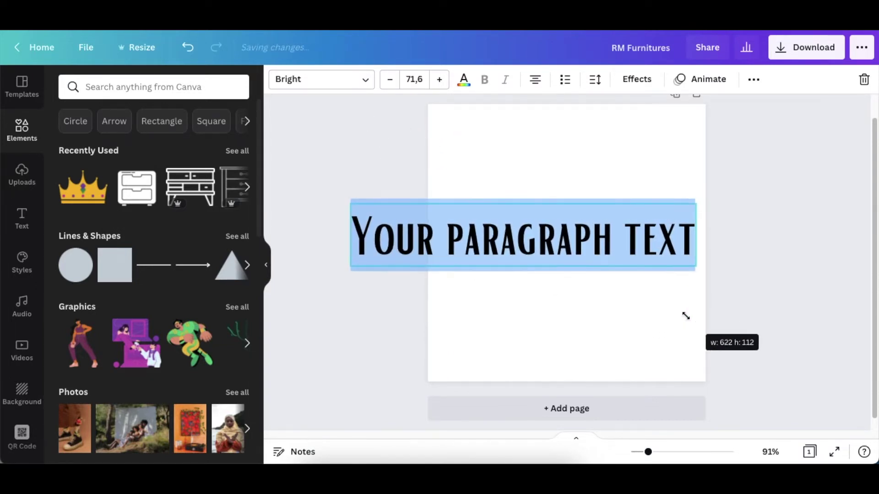
left_click(365, 84)
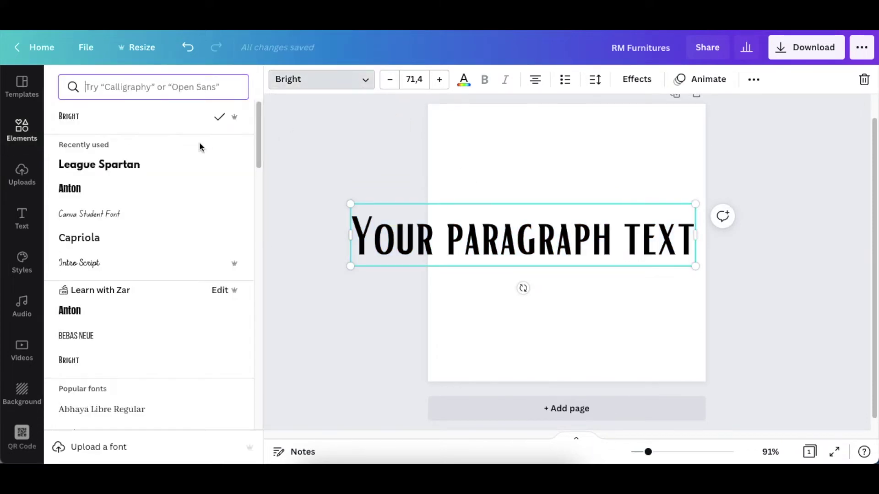
left_click(160, 176)
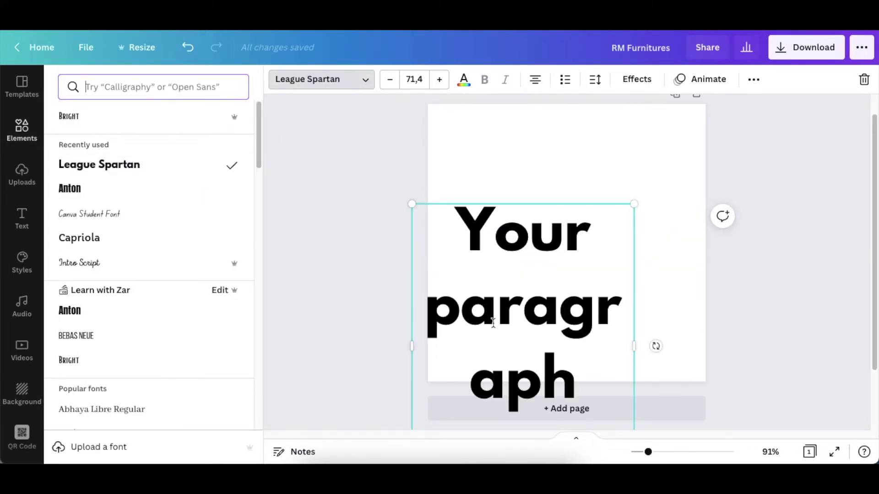
- Replace the placeholder with an uppercase R at font size 115
left_click(507, 316)
key("ctrl+a")
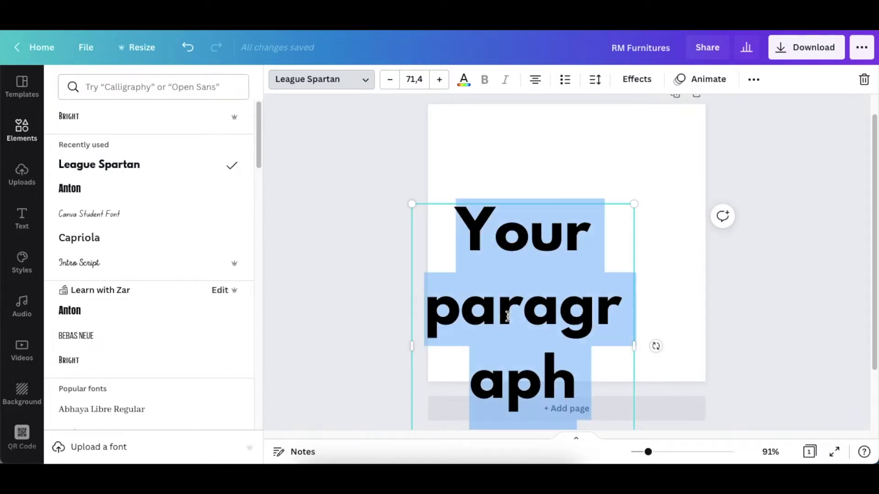
type("F")
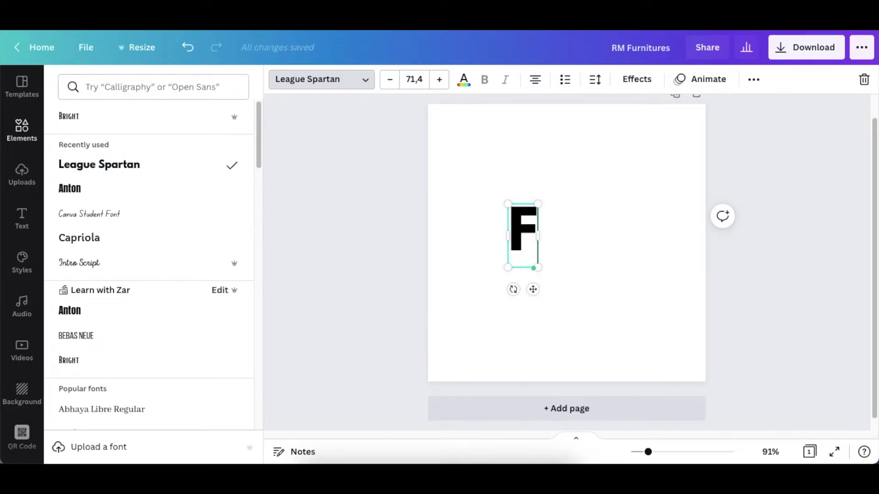
key("BackSpace")
type("r")
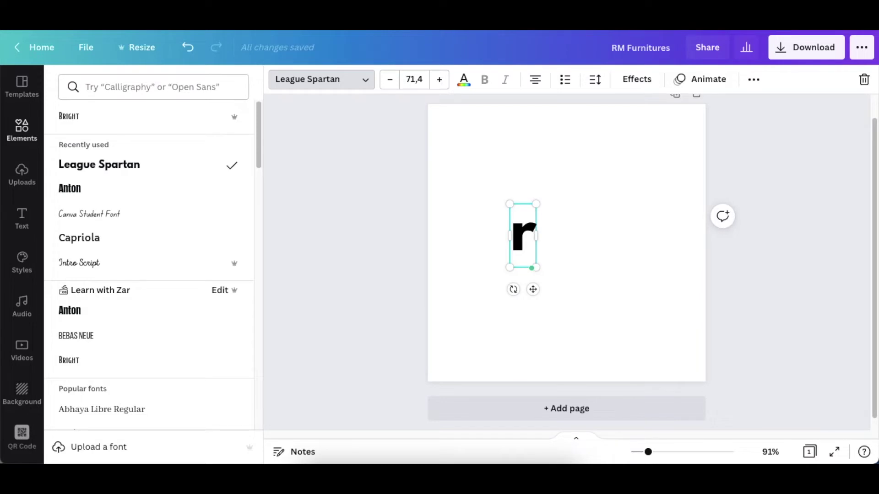
key("BackSpace")
type("R")
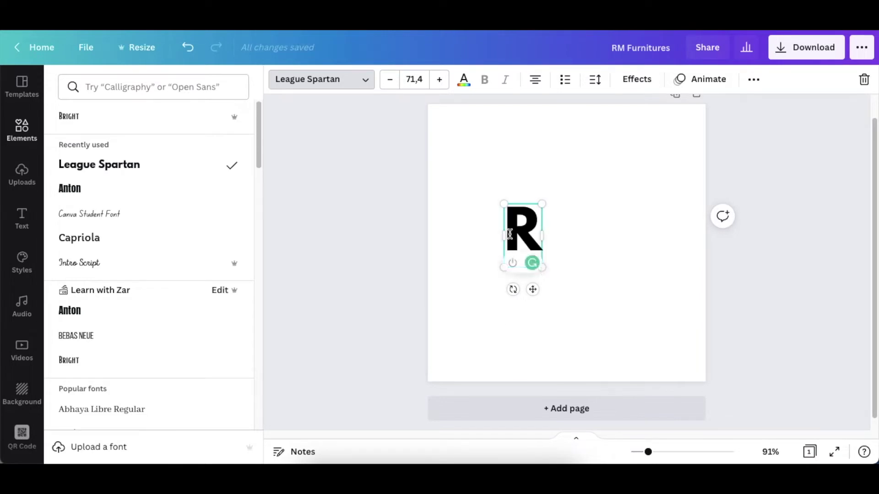
left_click_drag(503, 204, 480, 165)
- Duplicate the R, retype the copy as M, and place a new text box below RM
left_click(754, 80)
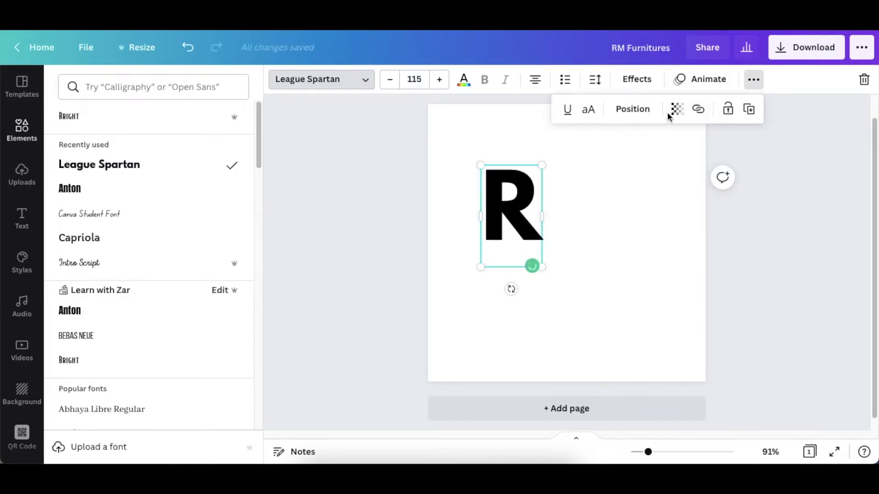
left_click(748, 109)
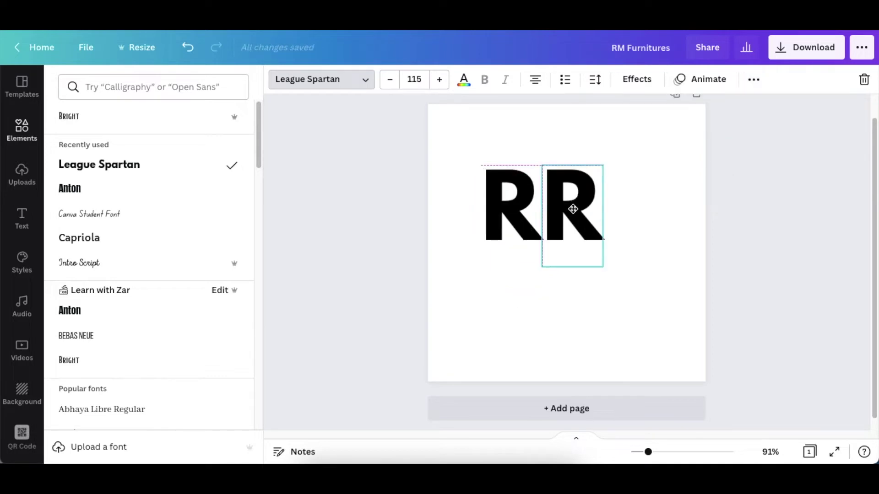
left_click_drag(573, 209, 574, 212)
double_click(574, 212)
type("M")
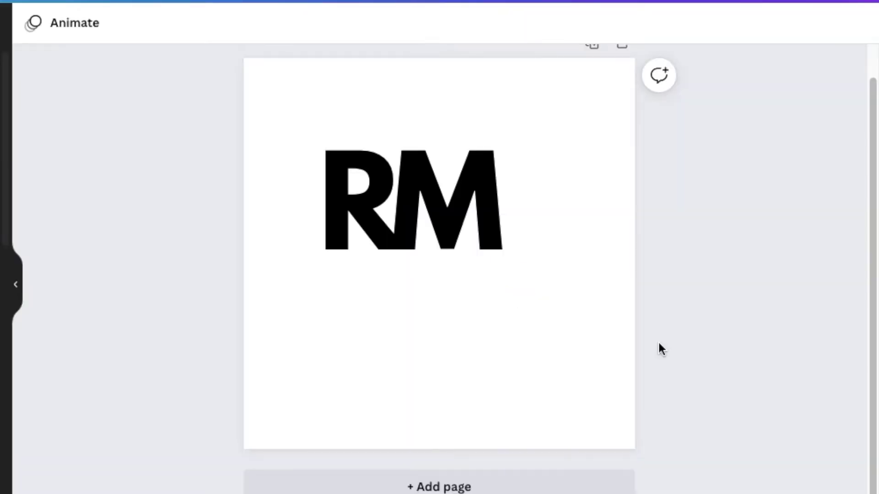
type("t")
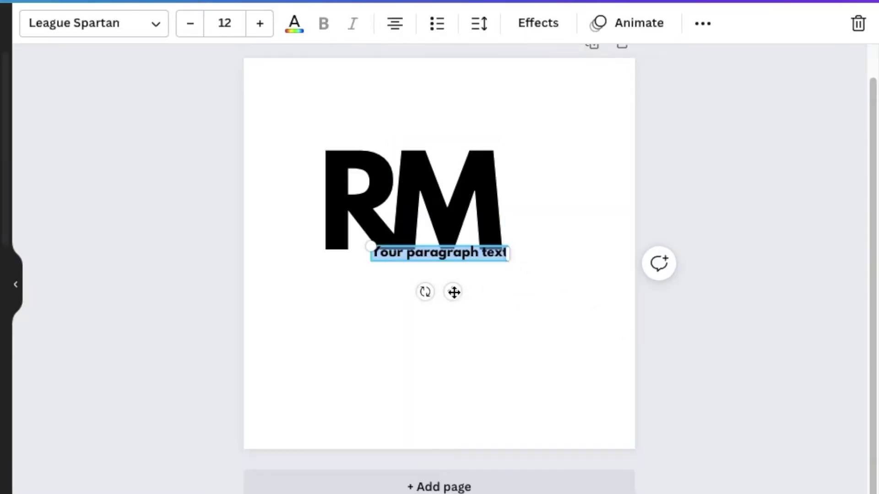
left_click_drag(453, 290, 415, 317)
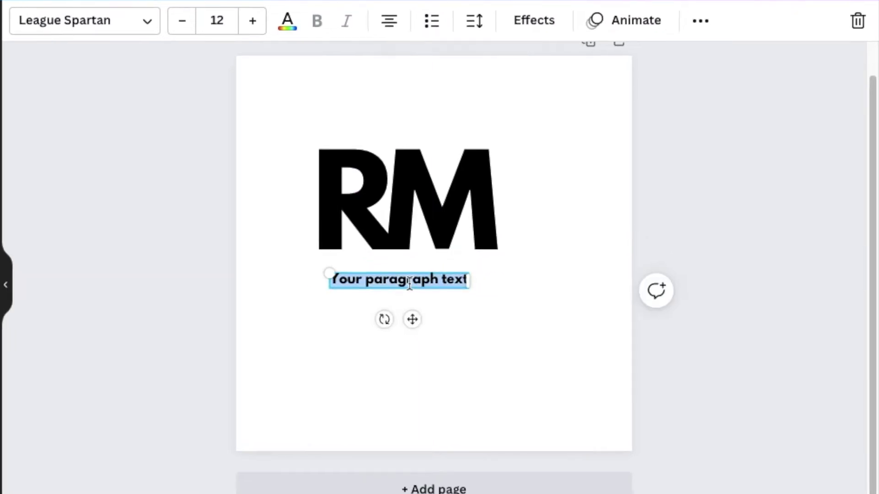
- Make the line below read FURNITURES at size 26.5, positioned right under RM
key("BackSpace")
type("RU")
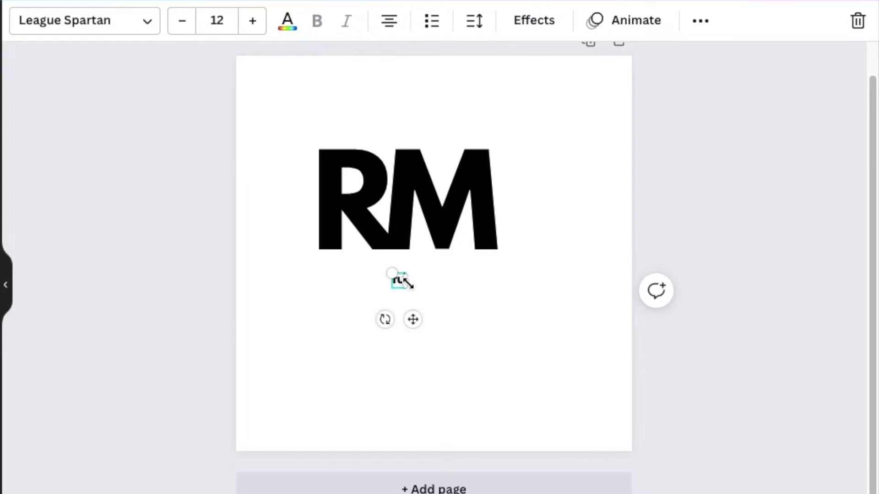
left_click_drag(392, 274, 259, 250)
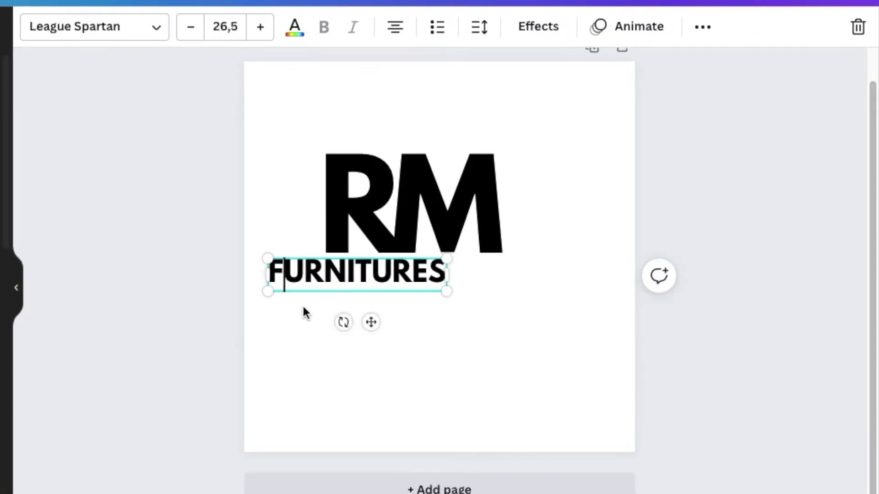
left_click_drag(294, 275, 353, 274)
left_click(152, 257)
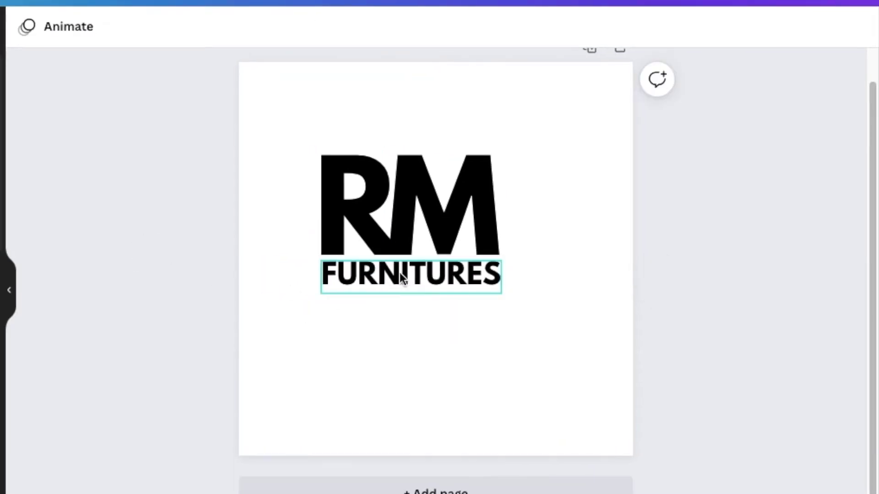
left_click(399, 273)
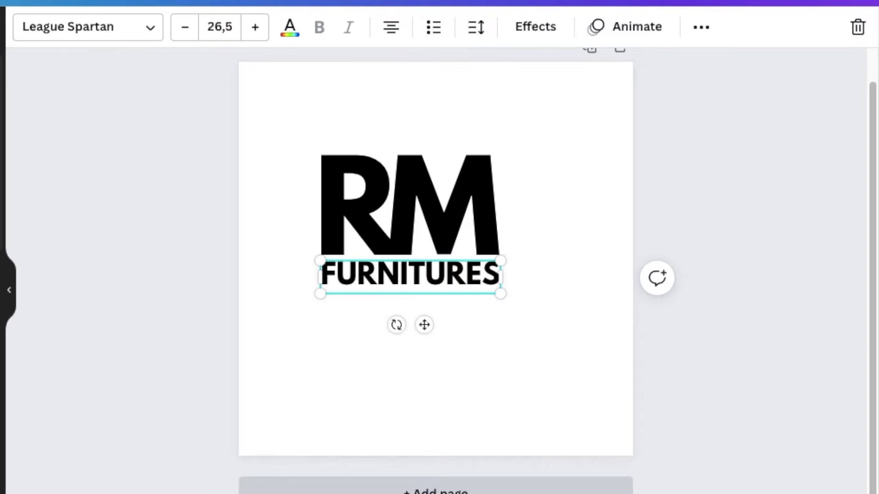
- Group RM and FURNITURES, enlarge the group, and centre it on the page
left_click_drag(200, 124, 564, 416)
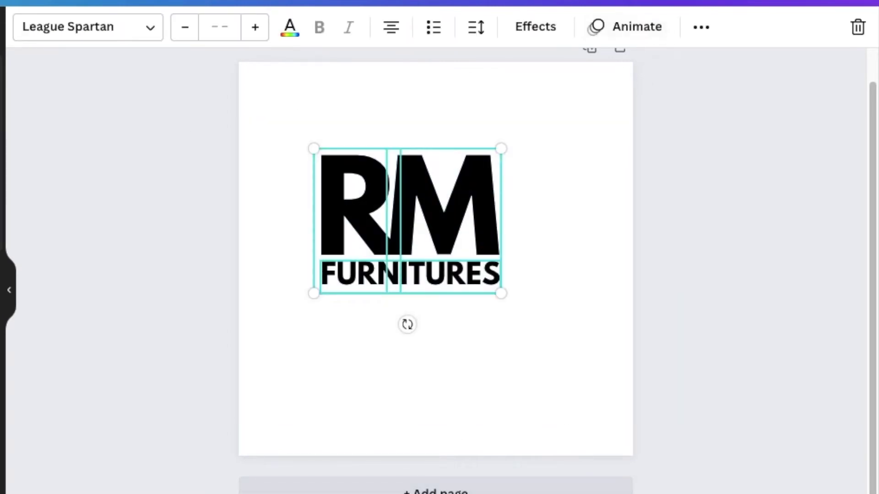
left_click(702, 29)
left_click(478, 71)
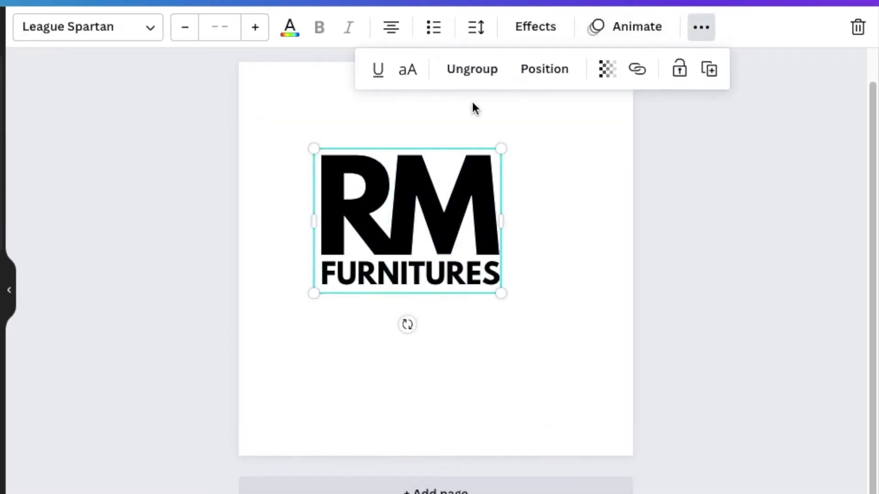
left_click_drag(457, 202, 482, 230)
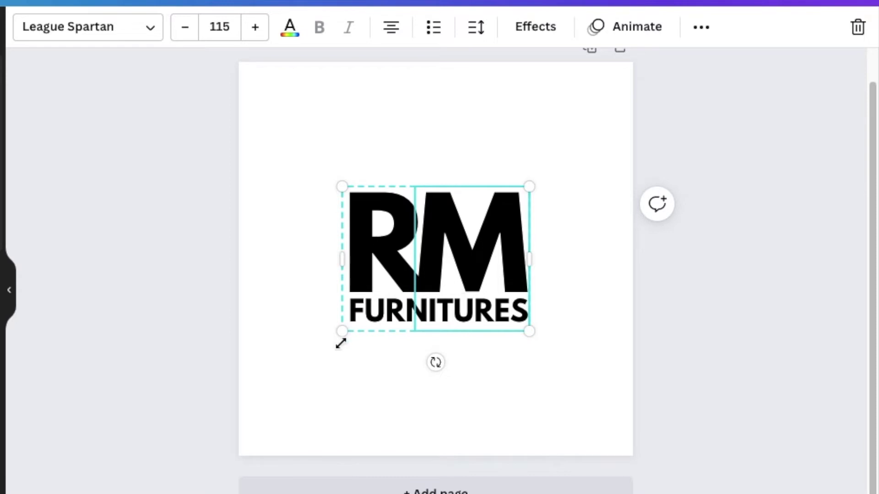
left_click_drag(343, 333, 316, 357)
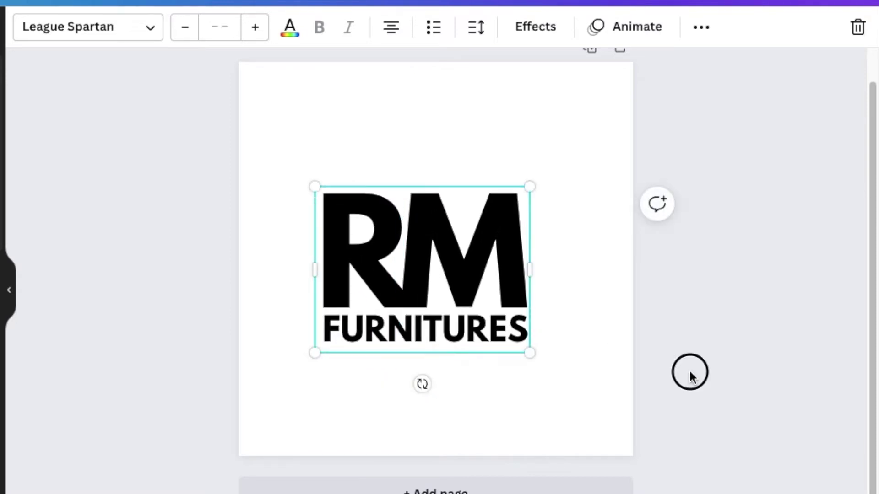
left_click_drag(449, 288, 456, 270)
left_click(653, 320)
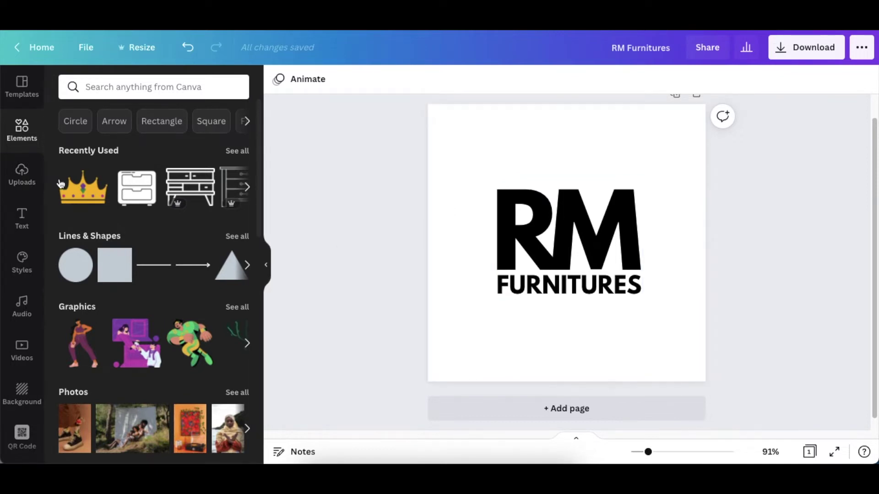
- Add the crown graphic, shrink it to about 110 by 74, and position it above RM
left_click(87, 190)
left_click_drag(565, 248, 554, 170)
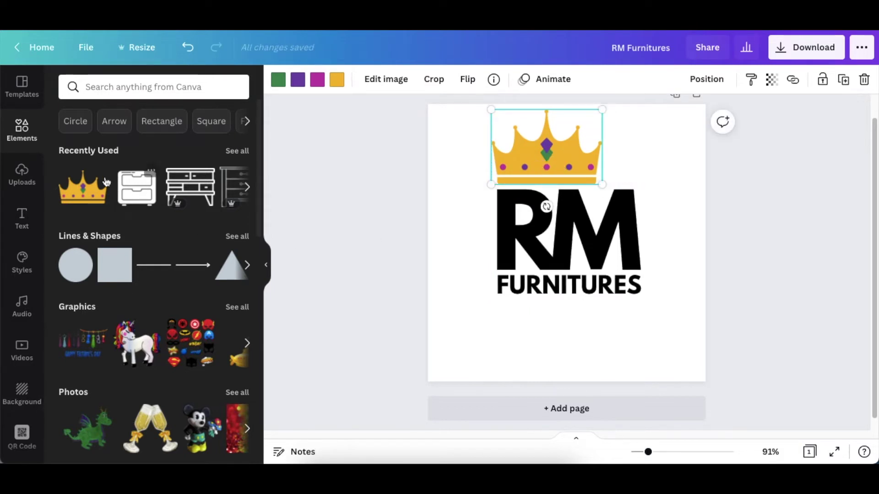
left_click(25, 133)
left_click_drag(604, 110, 542, 137)
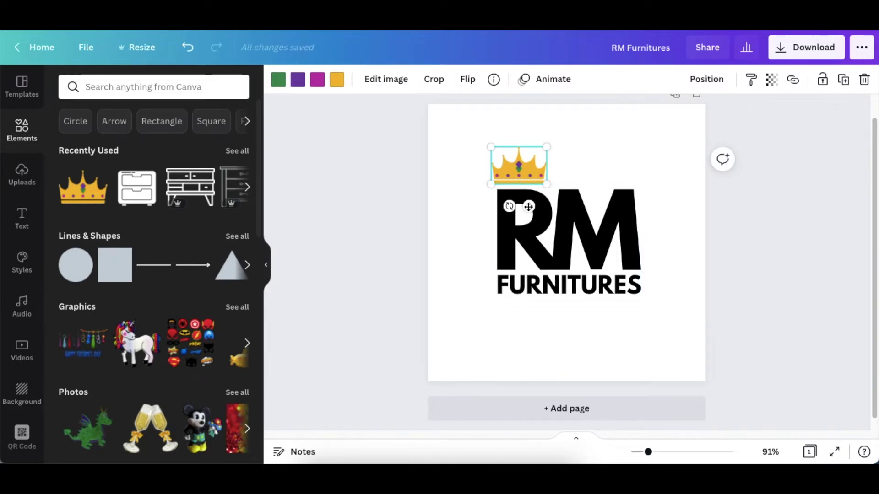
left_click_drag(529, 208, 529, 207)
left_click(405, 213)
left_click(519, 166)
key("Right")
key("Right")
key("Right")
key("Right")
key("Down")
key("Down")
key("Down")
key("Down")
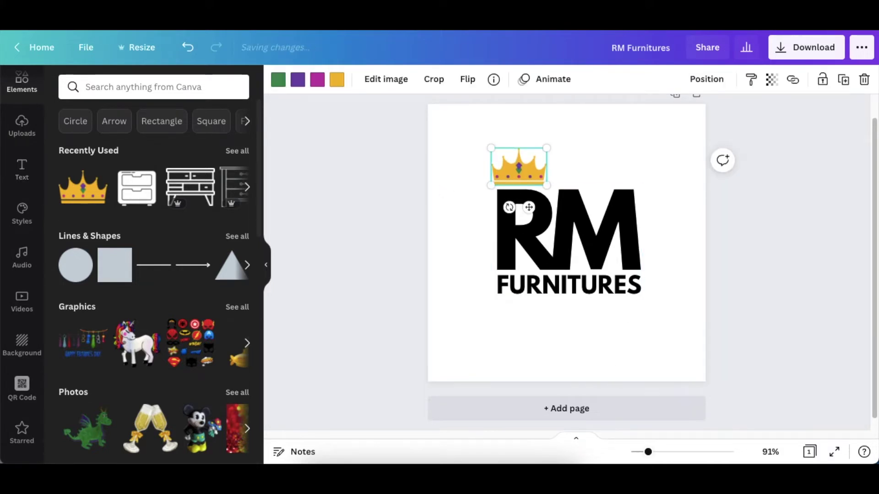
key("Down")
key("Down")
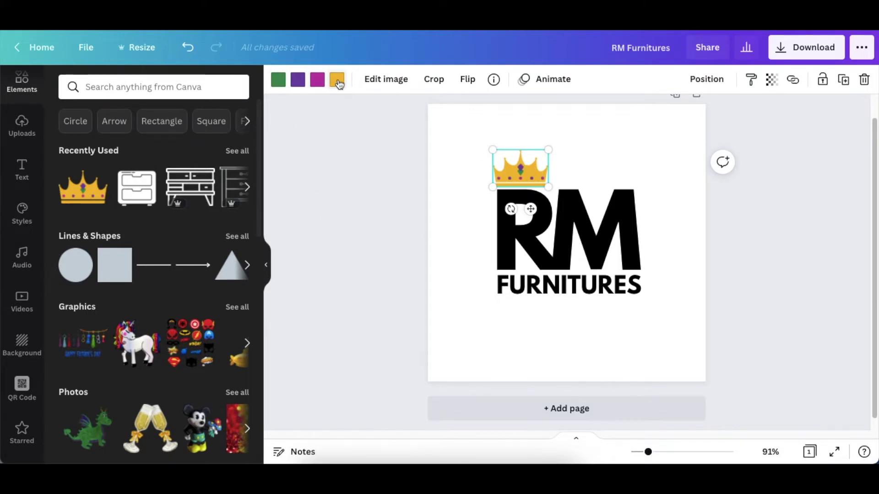
- Recolour the crown's yellow, magenta and purple parts black and its green accent yellow
left_click(337, 81)
left_click(104, 143)
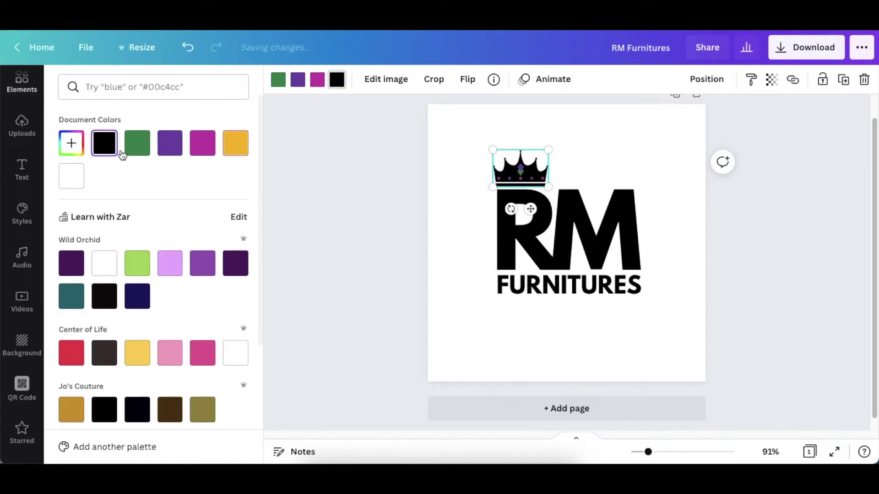
left_click(316, 82)
left_click(105, 143)
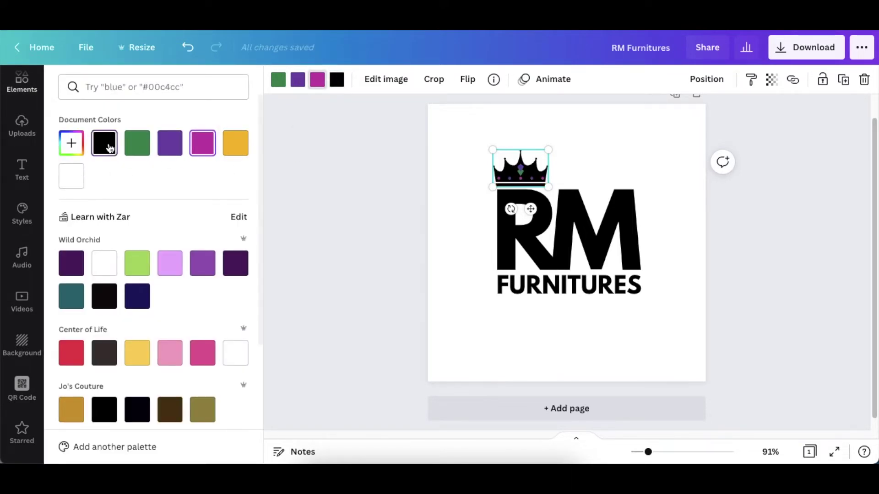
left_click(297, 85)
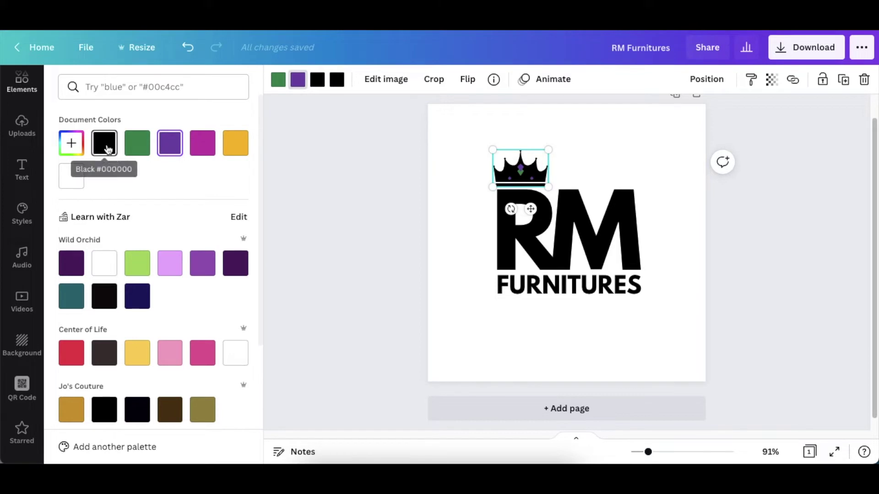
left_click(105, 143)
left_click(271, 82)
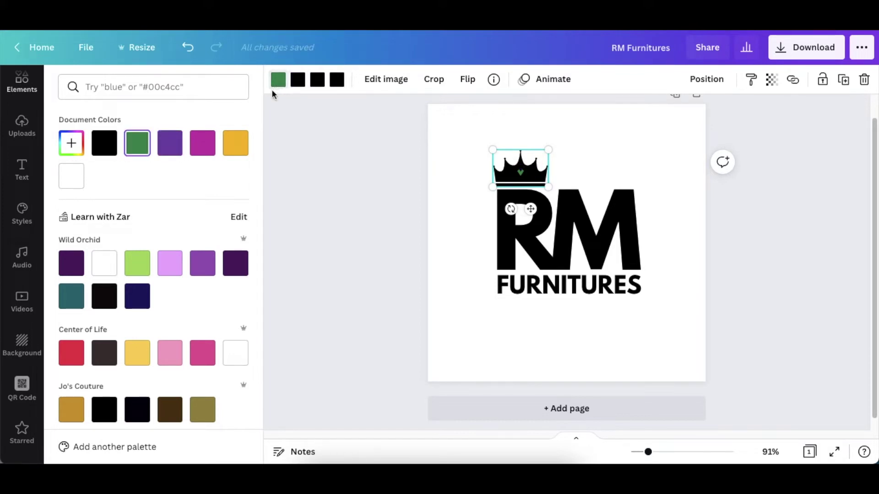
left_click(235, 143)
left_click(375, 178)
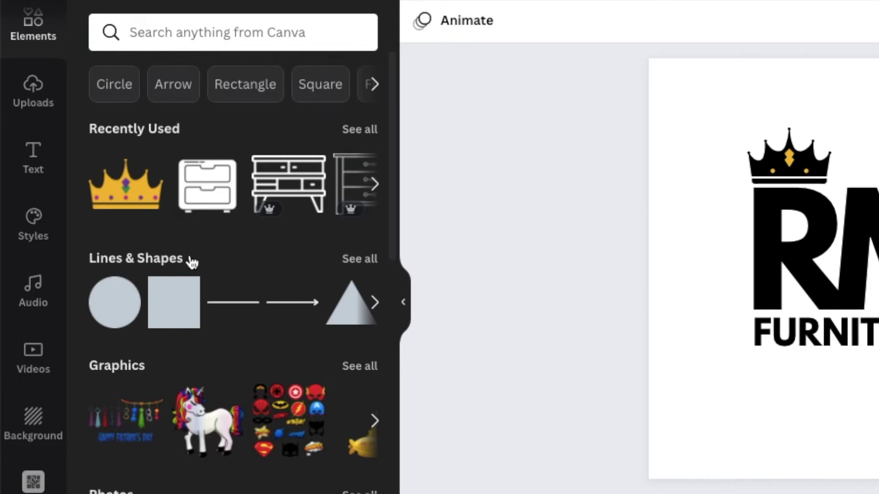
- Add an outlined rounded square from Lines & Shapes and size it to surround the logo
left_click(368, 260)
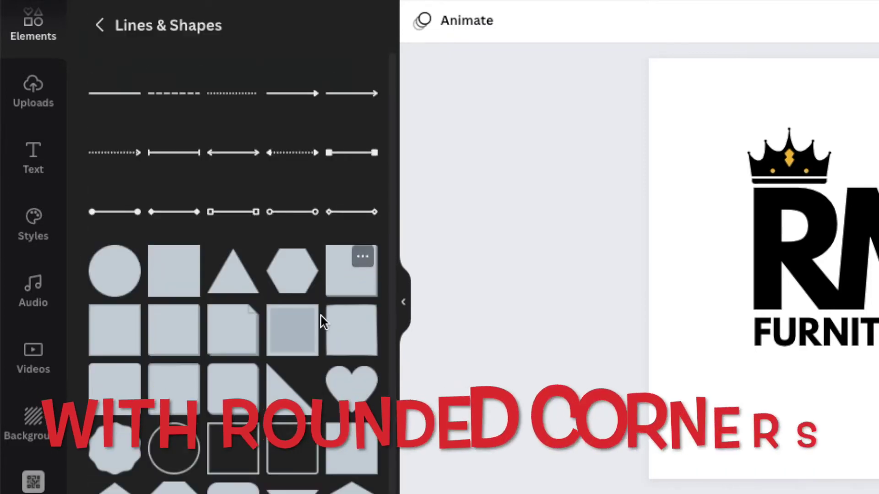
scroll(320, 316, "down", 1)
scroll(321, 316, "down", 2)
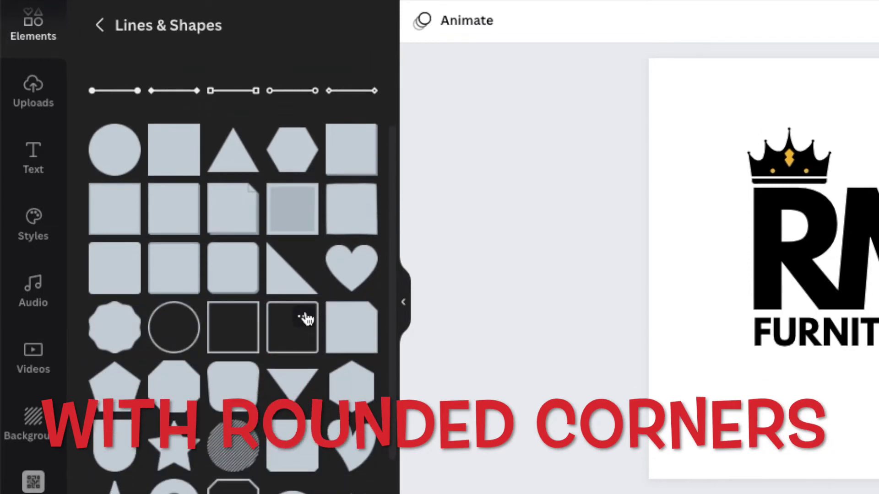
left_click(299, 336)
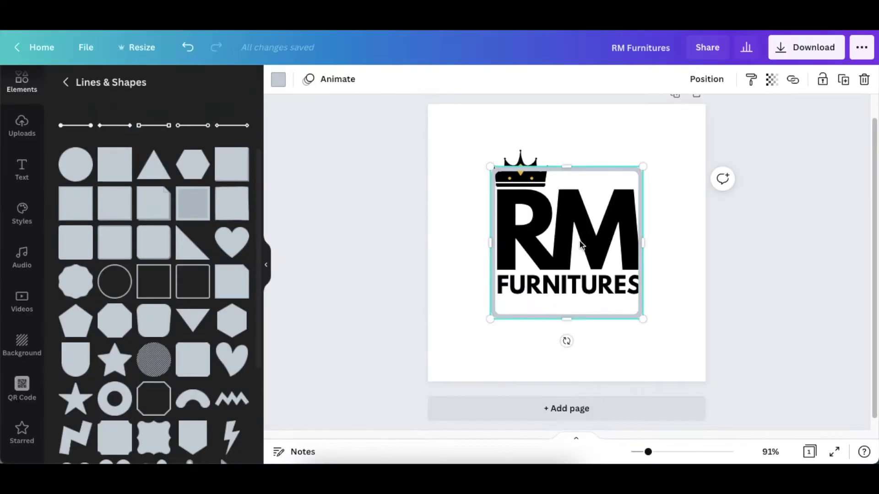
left_click_drag(643, 164, 660, 150)
left_click_drag(640, 182, 632, 171)
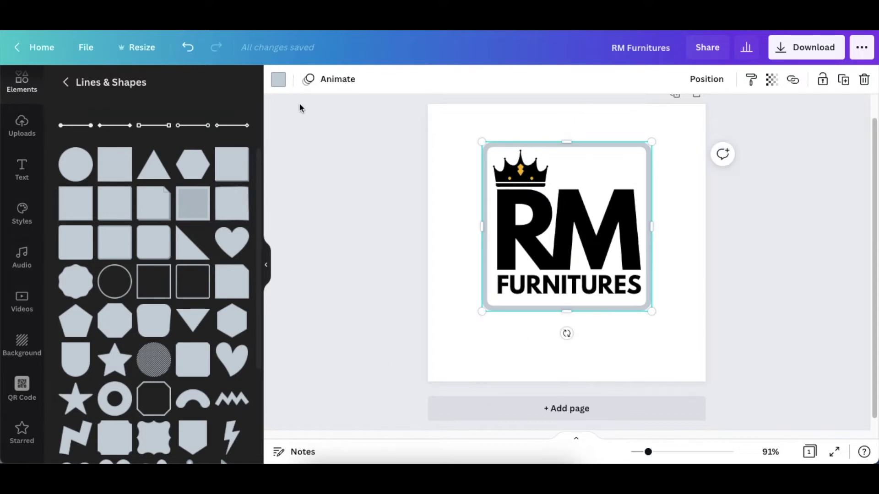
- Make the frame border yellow
left_click(278, 80)
left_click(172, 142)
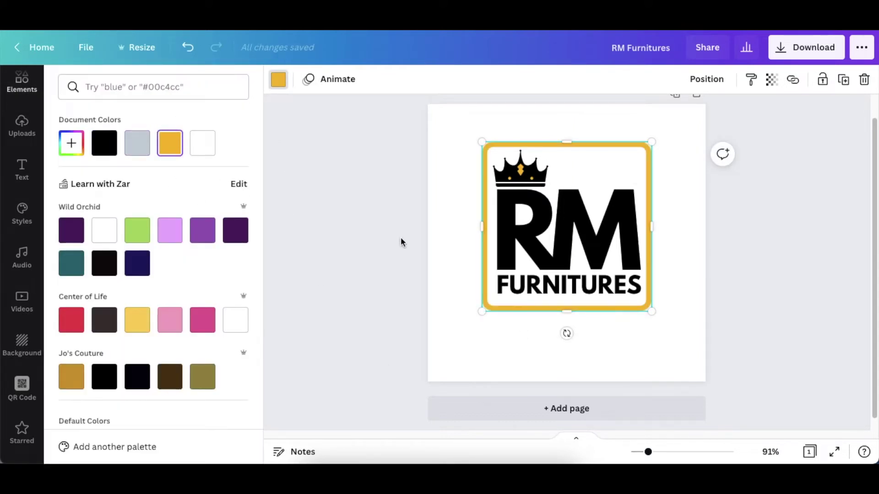
left_click(401, 242)
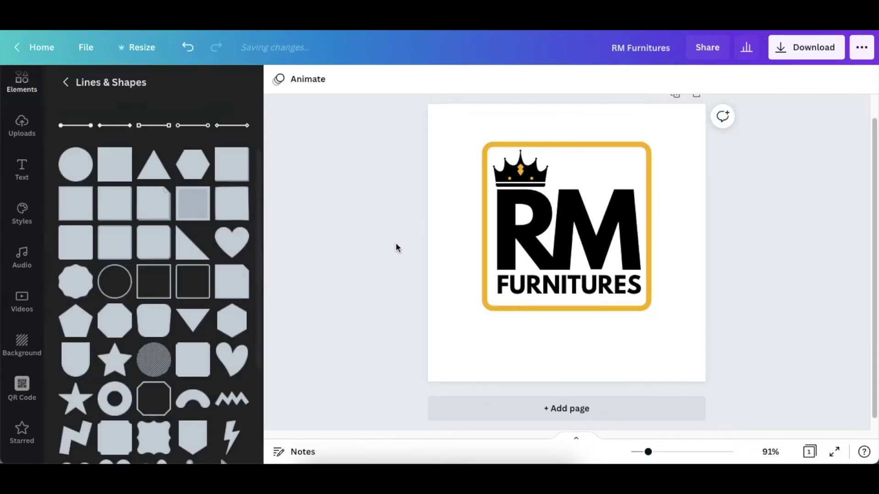
left_click(516, 223)
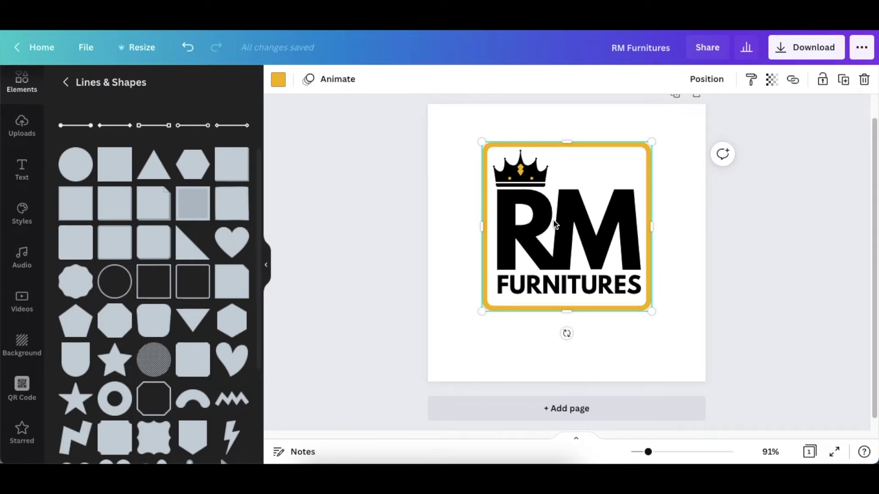
left_click(413, 172)
- Turn the RM FURNITURES lettering and the crown yellow, keeping the frame centred
left_click_drag(639, 161, 473, 169)
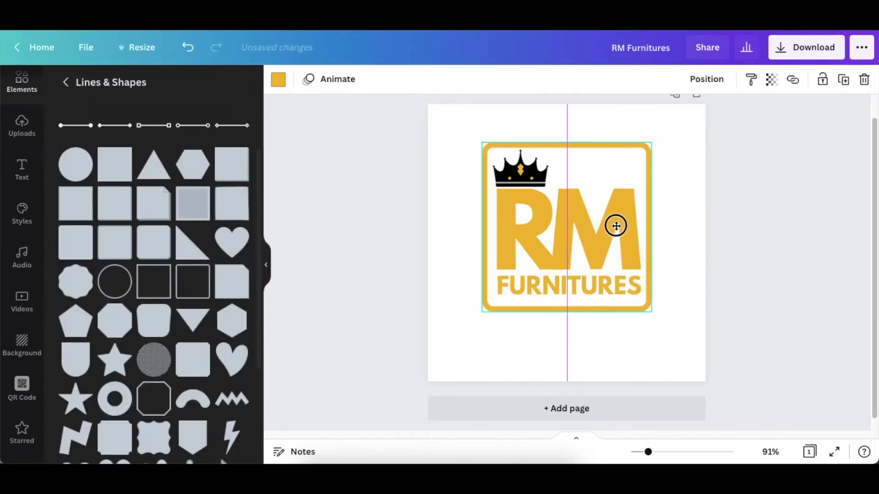
left_click(635, 251, "shift")
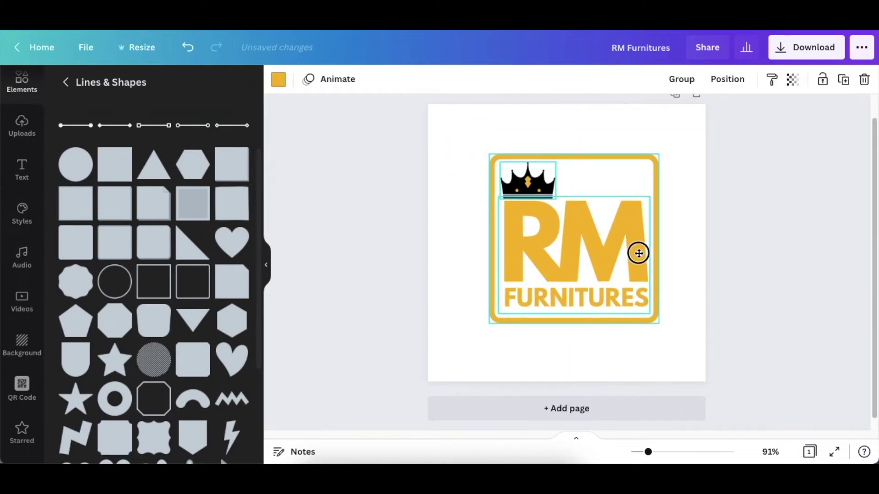
left_click_drag(636, 251, 624, 251)
left_click(384, 157)
left_click(521, 183)
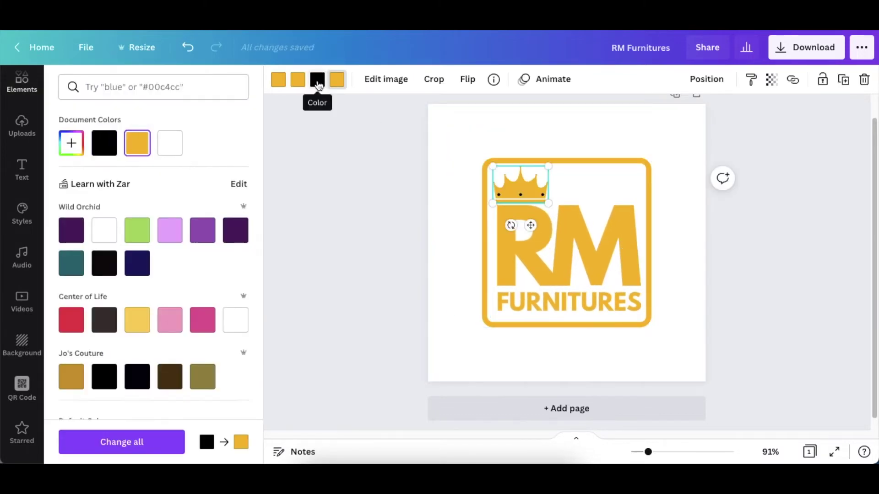
left_click(368, 160)
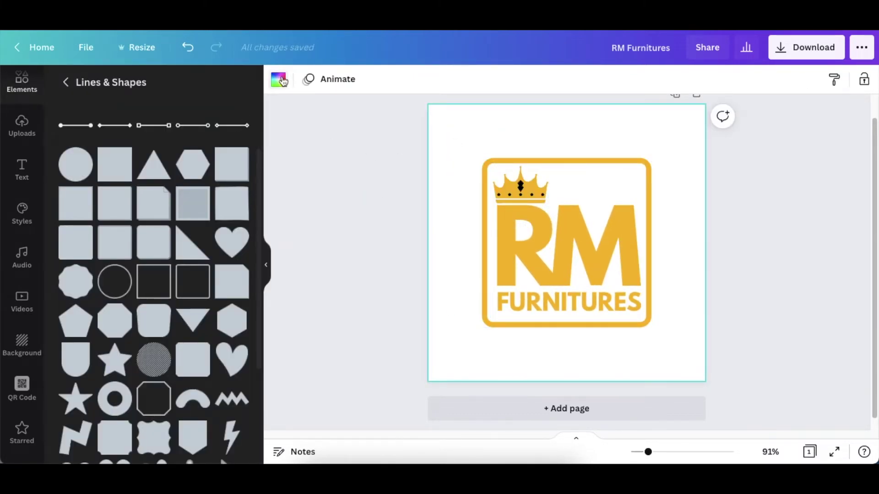
- Set the page background colour to black
left_click(282, 81)
left_click(104, 143)
left_click(323, 171)
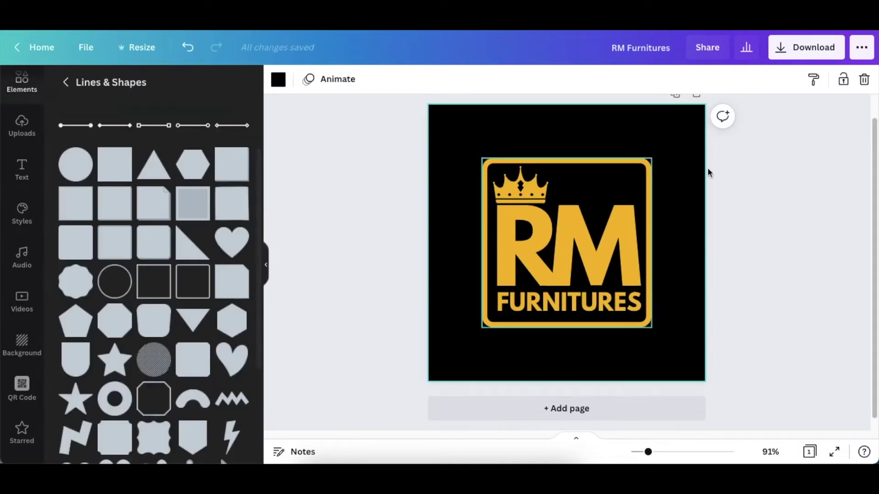
left_click(795, 57)
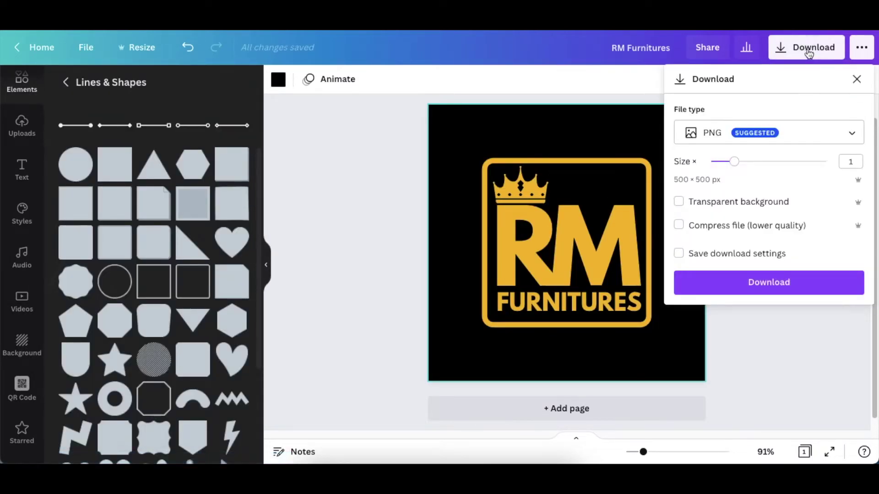
- Export the logo as RM Furnitures.png with a transparent background
left_click(683, 206)
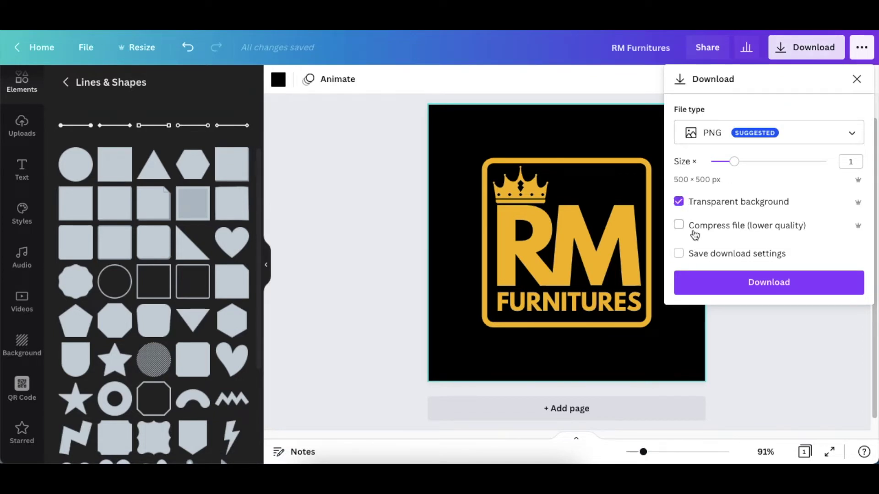
left_click(759, 288)
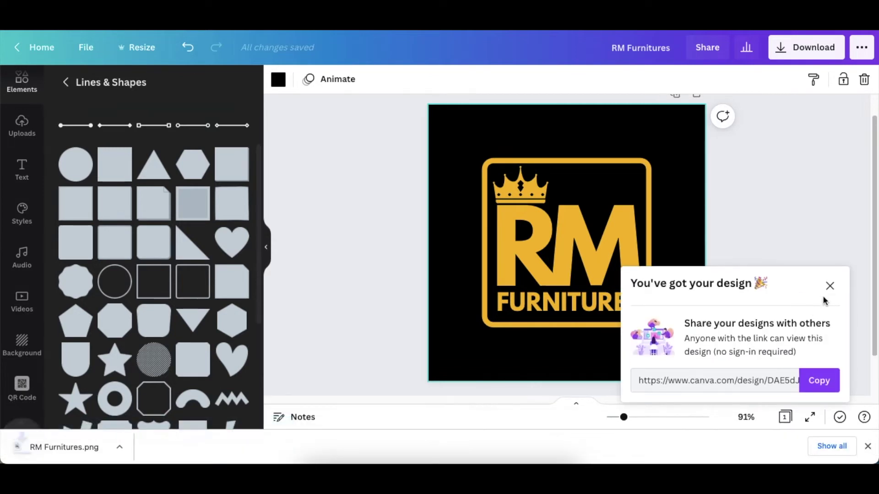
left_click(829, 286)
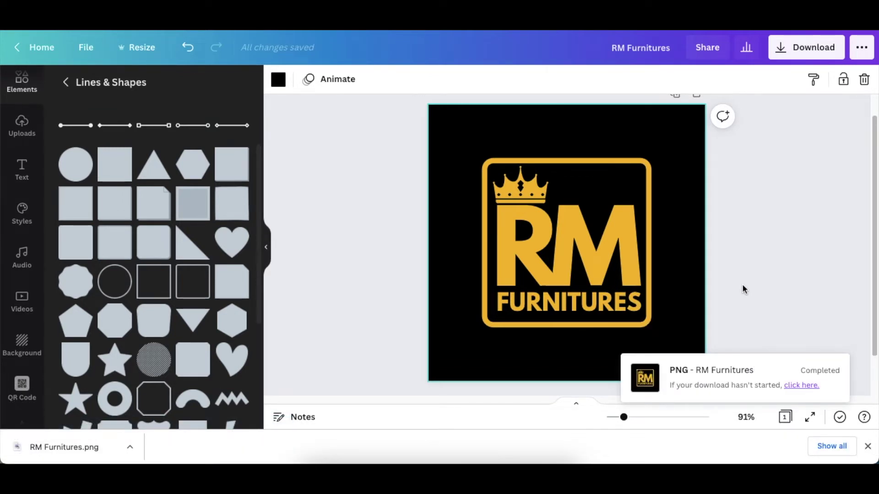
- Add a second page to the design
left_click(780, 287)
scroll(778, 321, "down", 2)
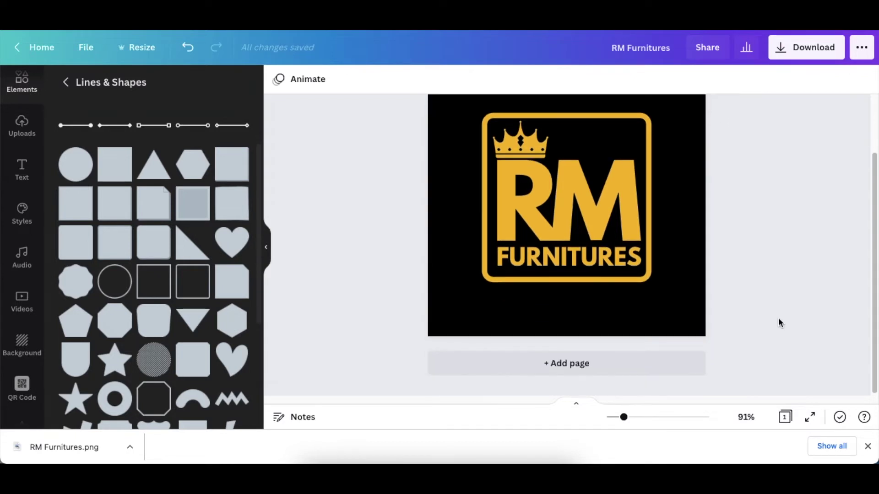
left_click(567, 364)
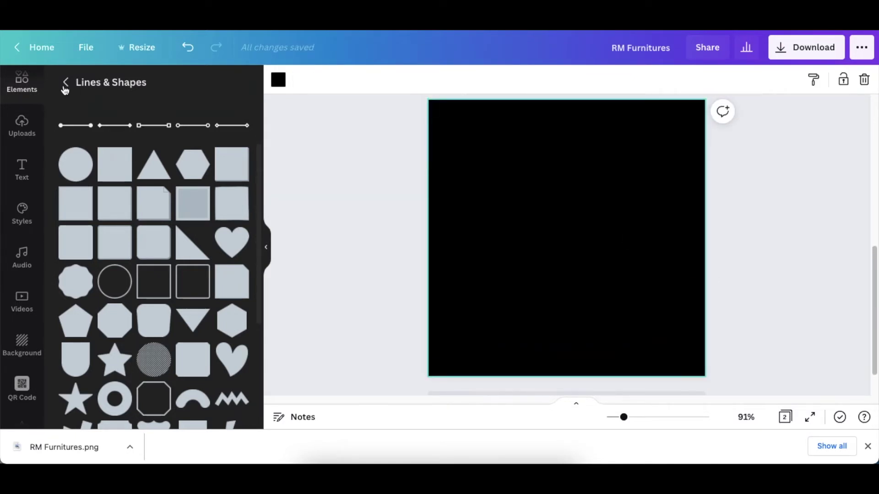
- Search the elements for 'COUCH', then browse Recently Used for the sofa graphic
left_click(67, 83)
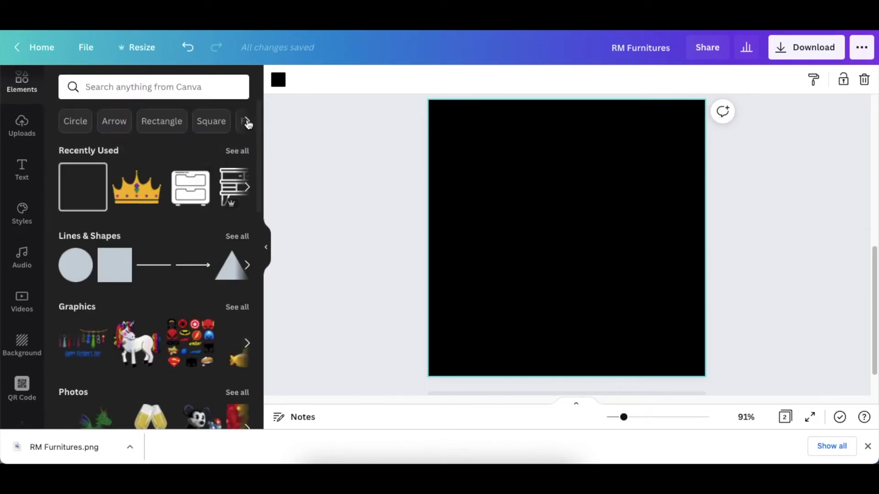
left_click(247, 122)
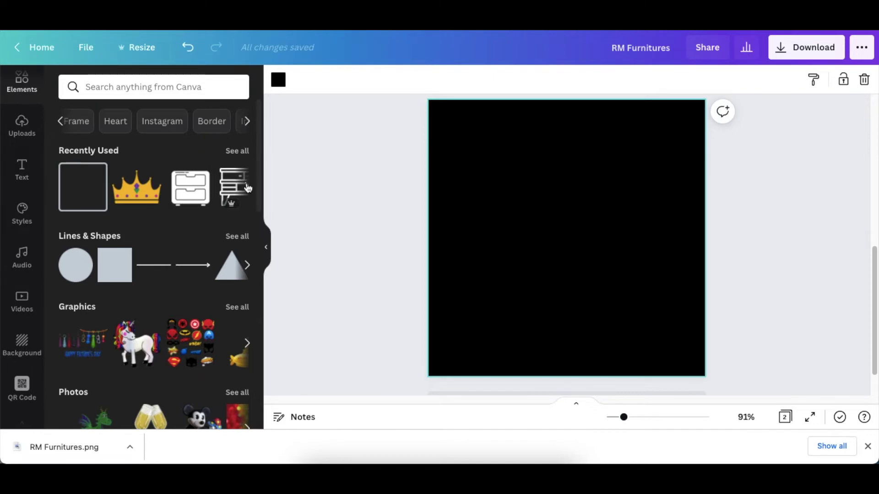
left_click(142, 86)
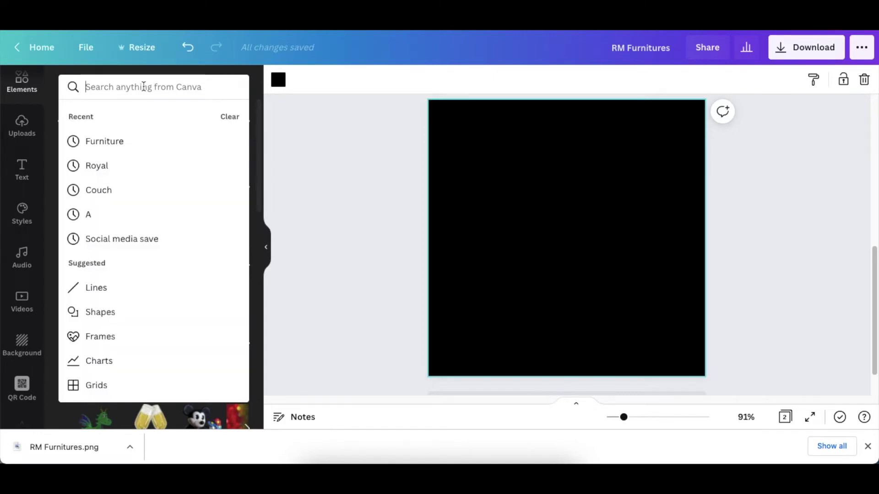
type("COUCH")
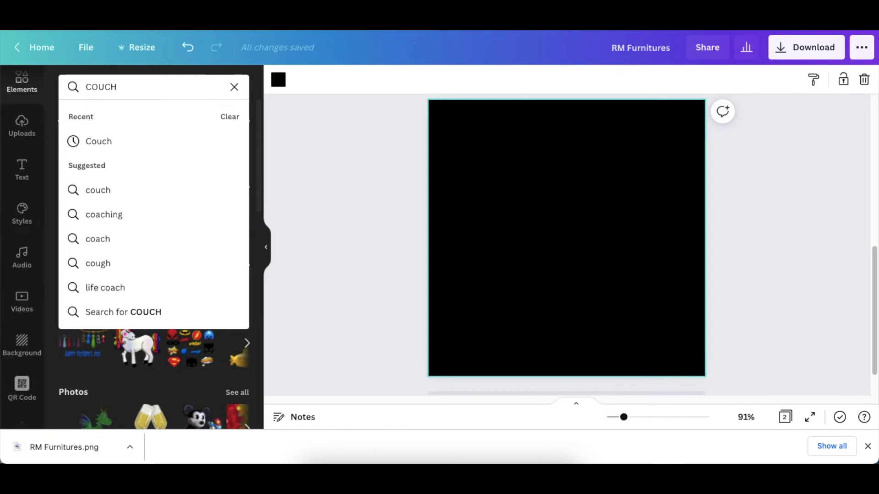
left_click(133, 144)
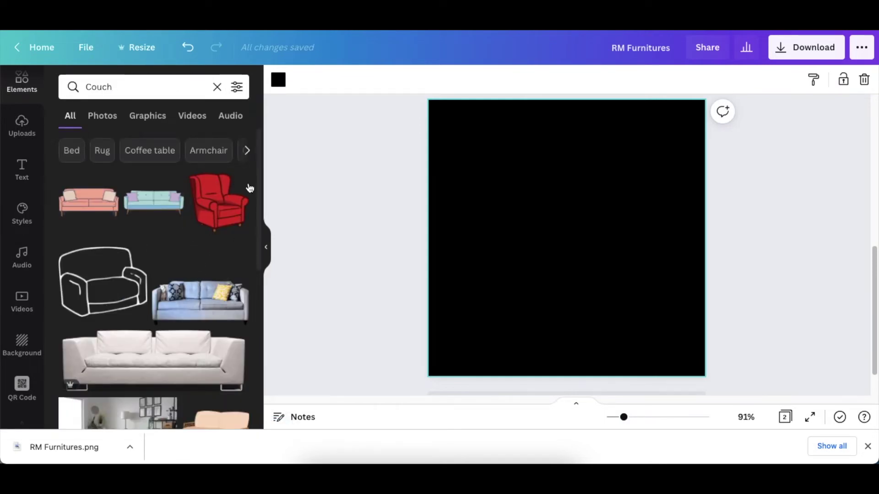
left_click(217, 86)
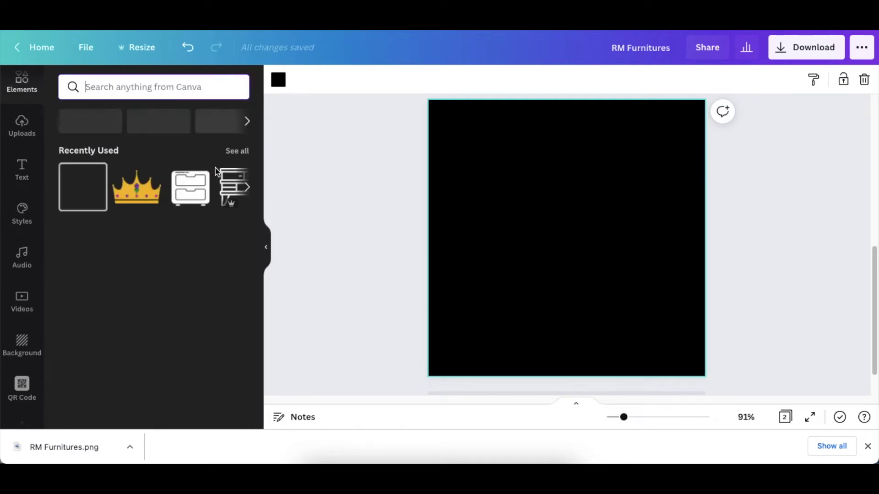
left_click(247, 186)
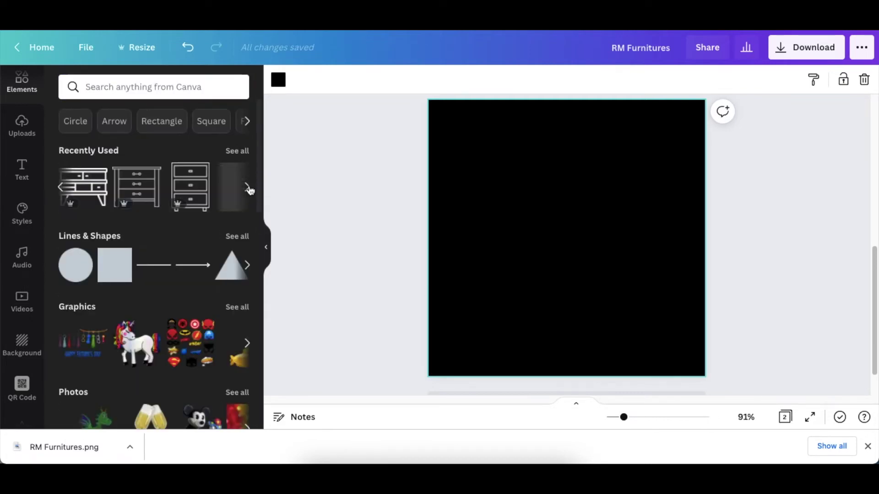
left_click(248, 187)
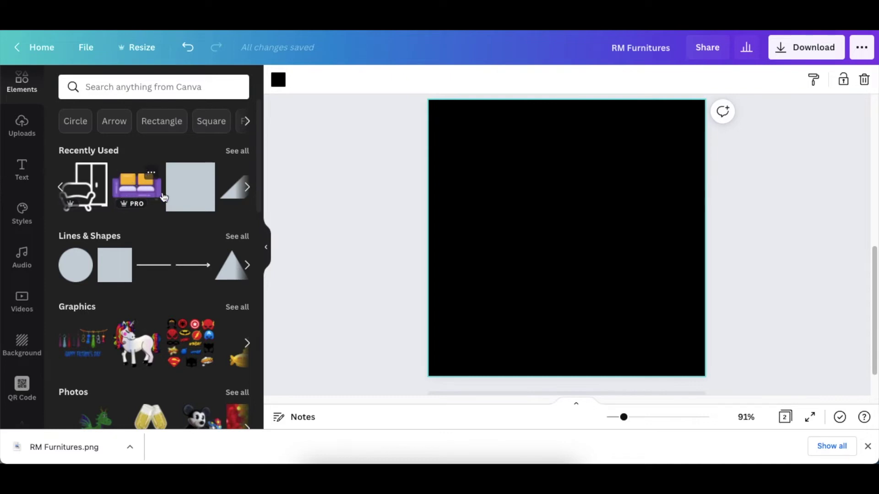
- Add the purple sofa with yellow cushions, enlarge it, and centre it on the page
left_click(163, 196)
left_click_drag(511, 269, 455, 301)
left_click_drag(536, 263, 554, 259)
left_click(374, 224)
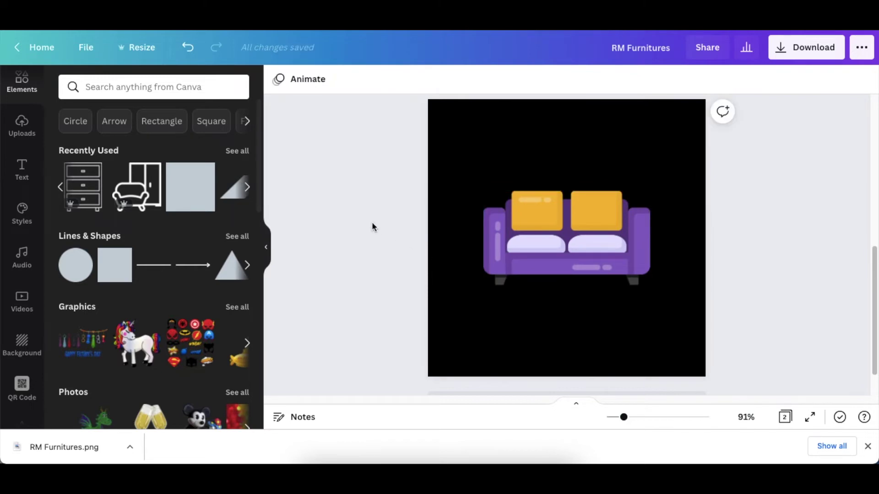
- Add Anton text: an R on the cushions and ROYAL MART FURNITURES below them
key("t")
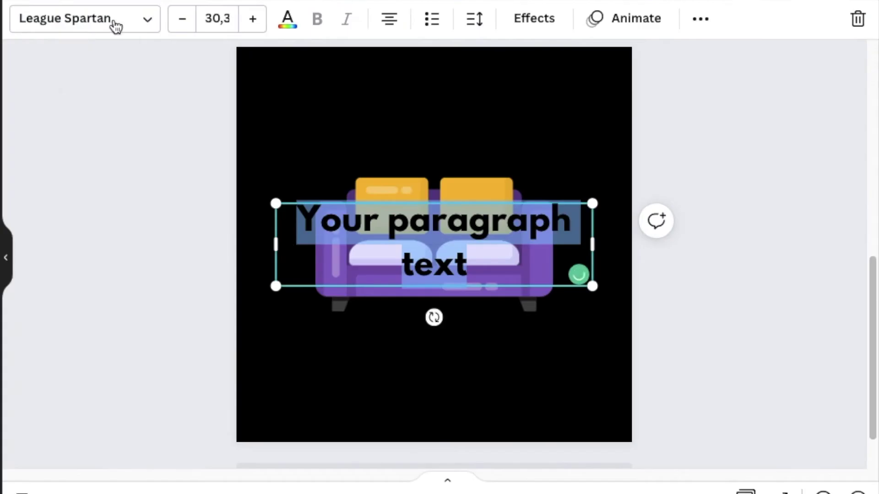
left_click(345, 78)
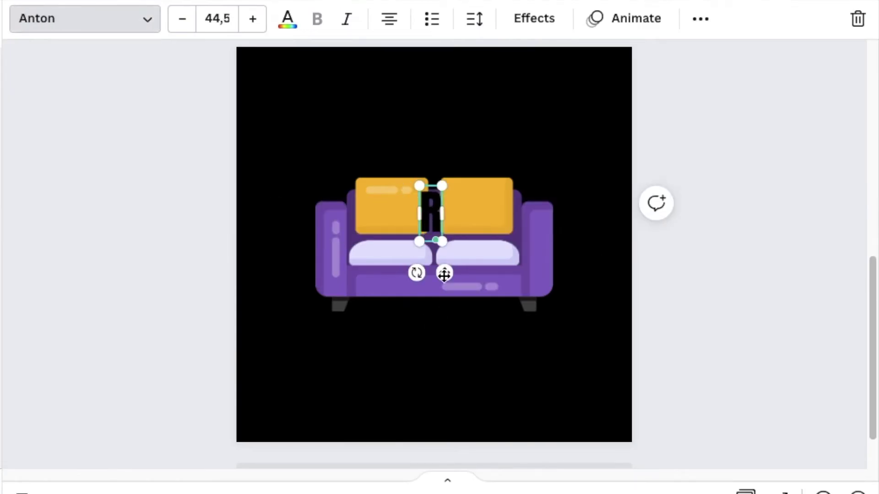
type("R")
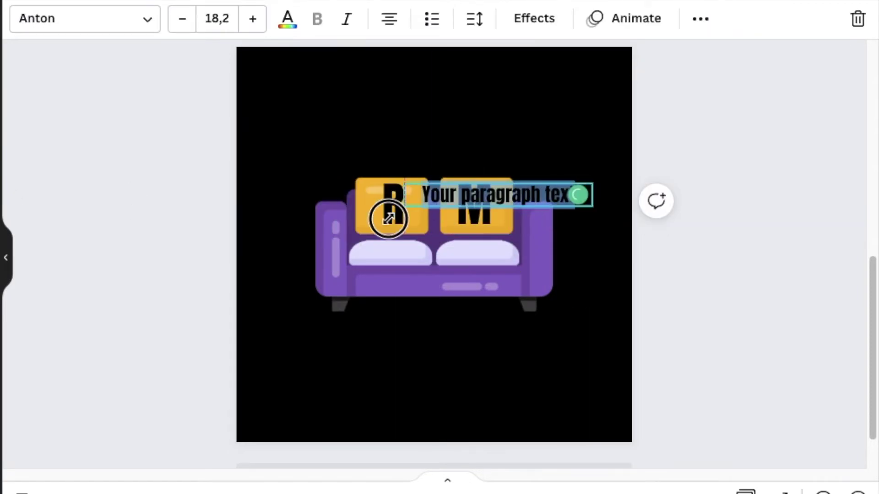
left_click_drag(389, 216, 441, 324)
type("ROYAL MART FURNITURES")
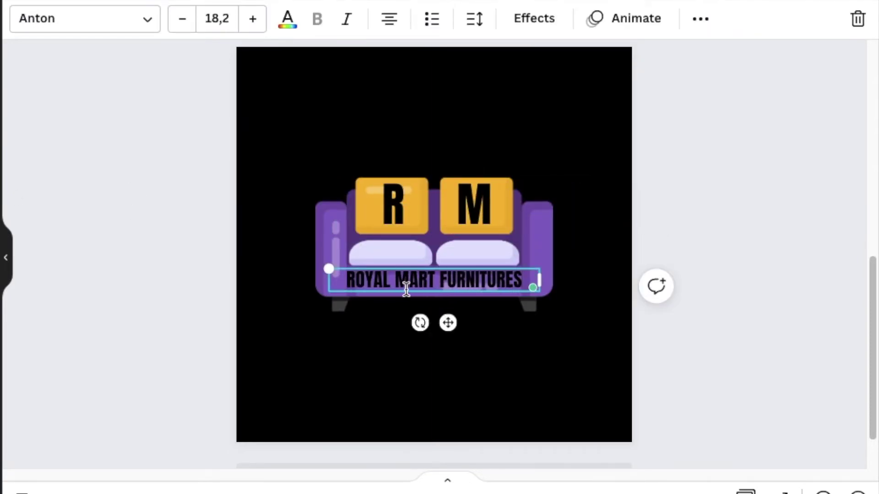
left_click(238, 239)
left_click(488, 239)
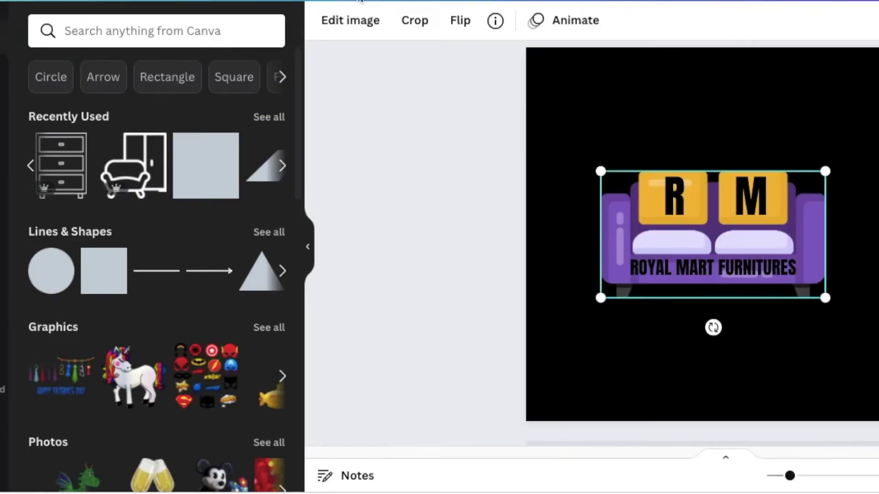
- Apply the Mustard duotone effect to the sofa, then undo it
left_click(351, 23)
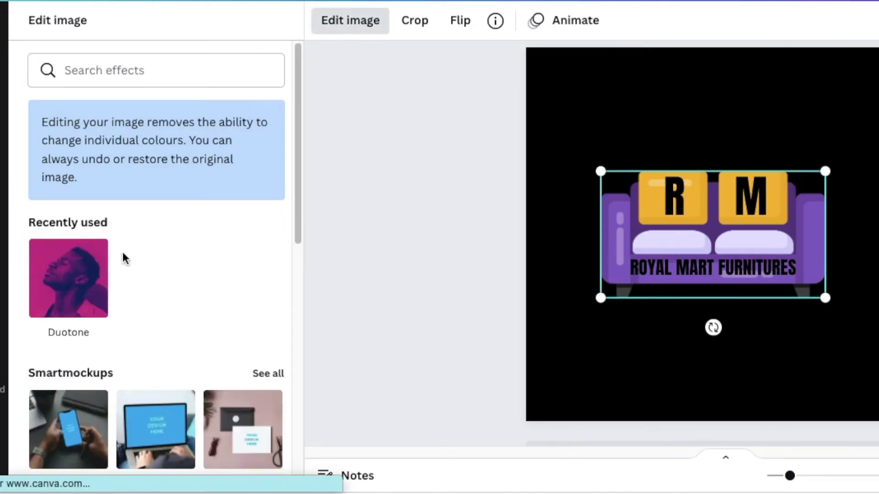
left_click(79, 286)
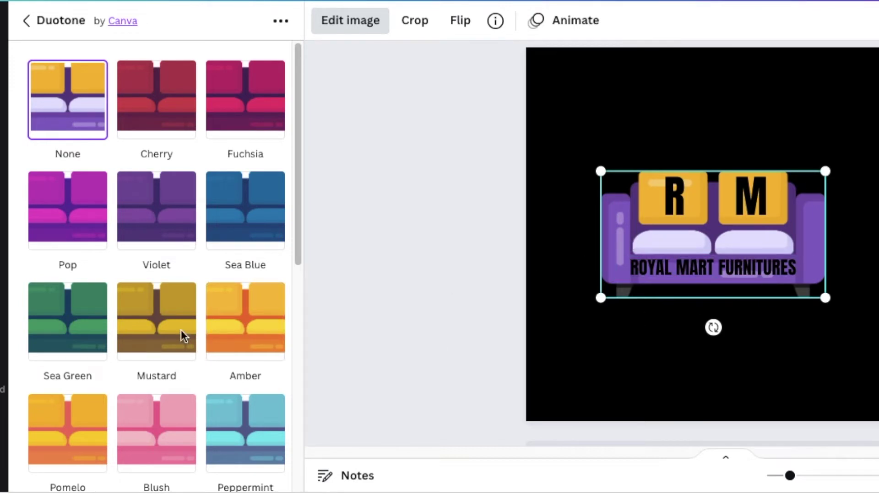
scroll(116, 316, "down", 10)
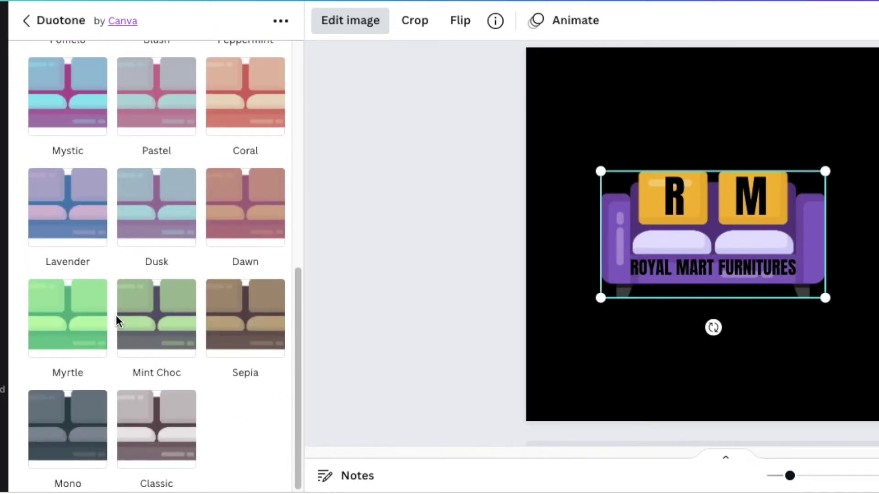
scroll(117, 315, "up", 10)
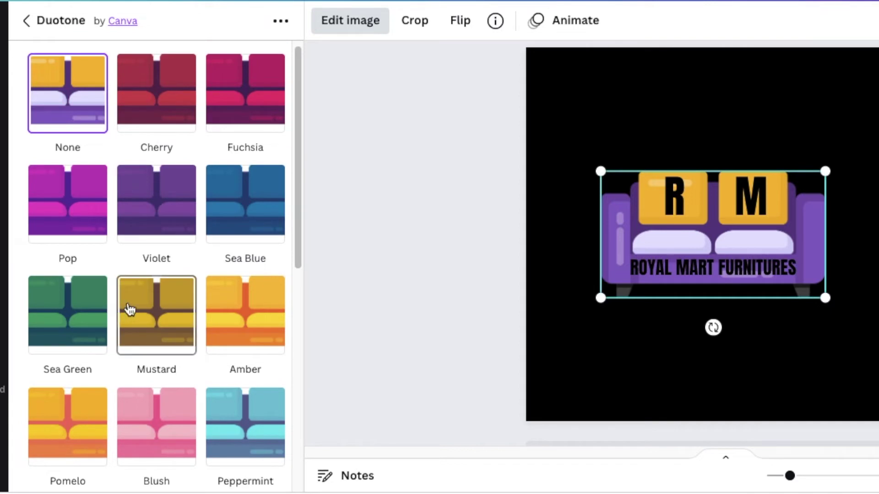
left_click(157, 308)
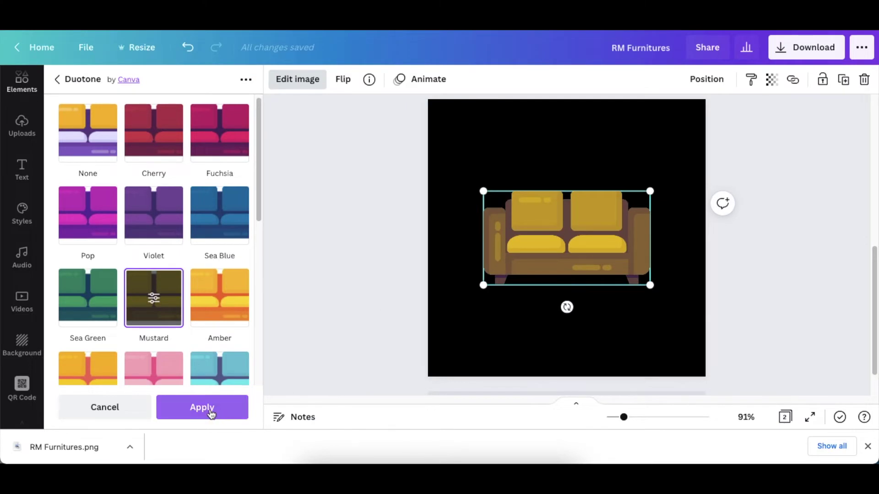
left_click(222, 462)
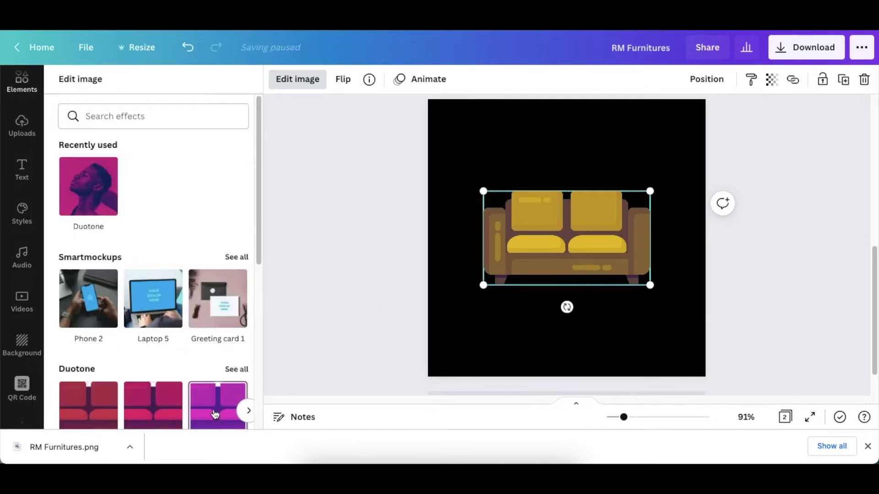
key("ctrl+z")
- Nudge the ROYAL MART FURNITURES text slightly lower and to the right
left_click(635, 237)
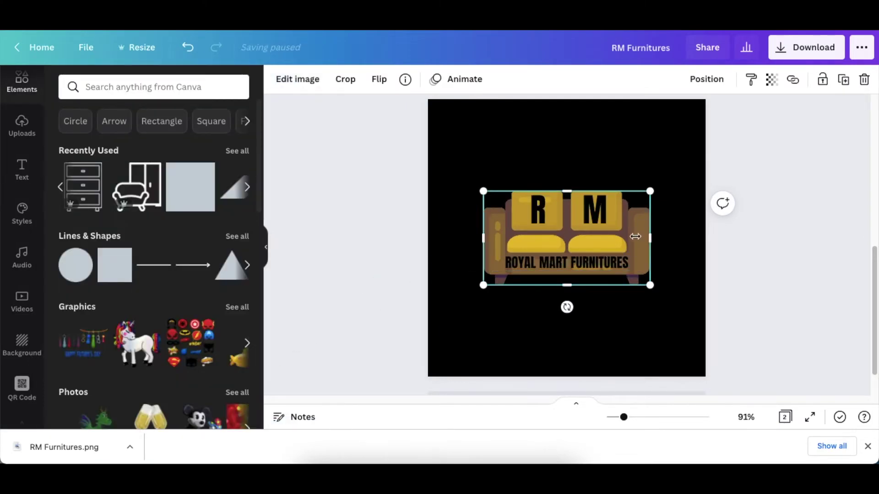
left_click(601, 262)
left_click_drag(601, 262, 600, 263)
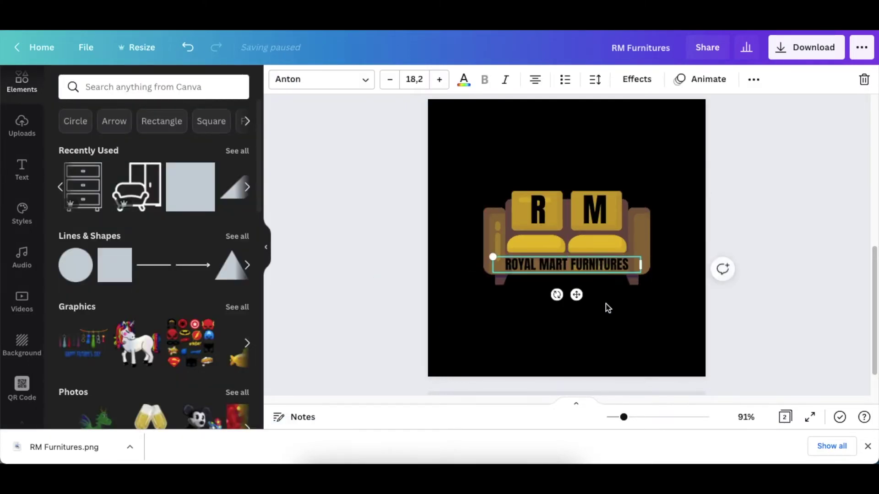
key("Right")
key("Right")
key("Right")
key("Right")
key("Right")
key("Right")
key("Right")
key("Right")
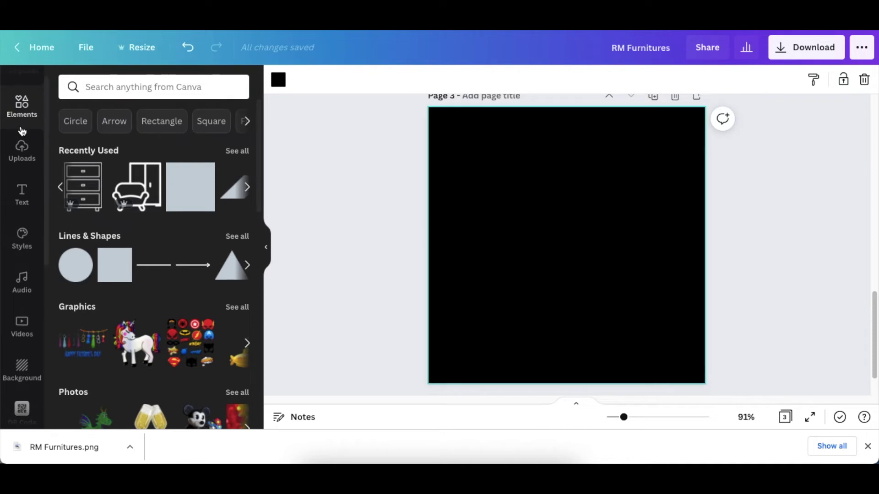
- Search elements for 'FURN' graphics and add the white armchair-and-wardrobe outline to page 3
scroll(22, 127, "up", 2)
left_click(130, 86)
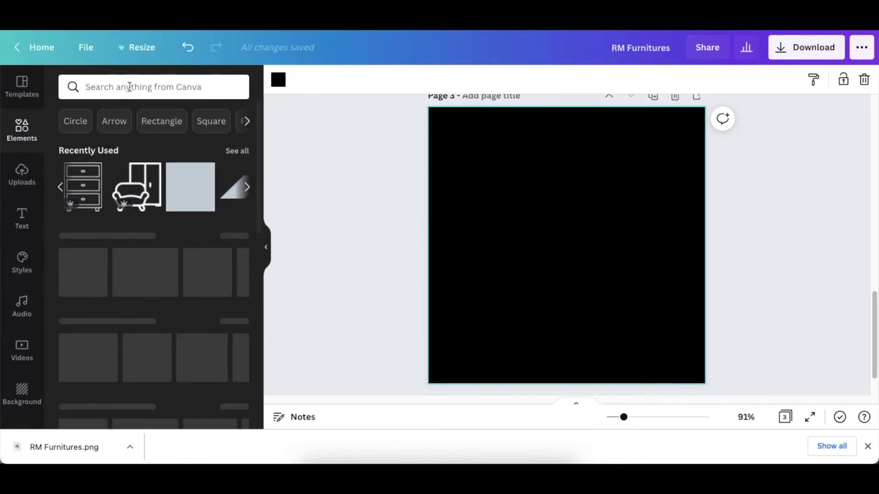
type("FURN")
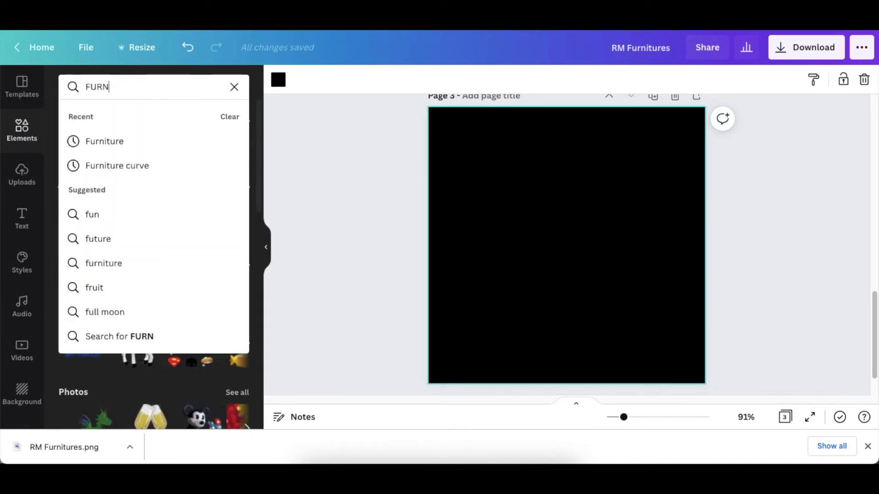
left_click(111, 142)
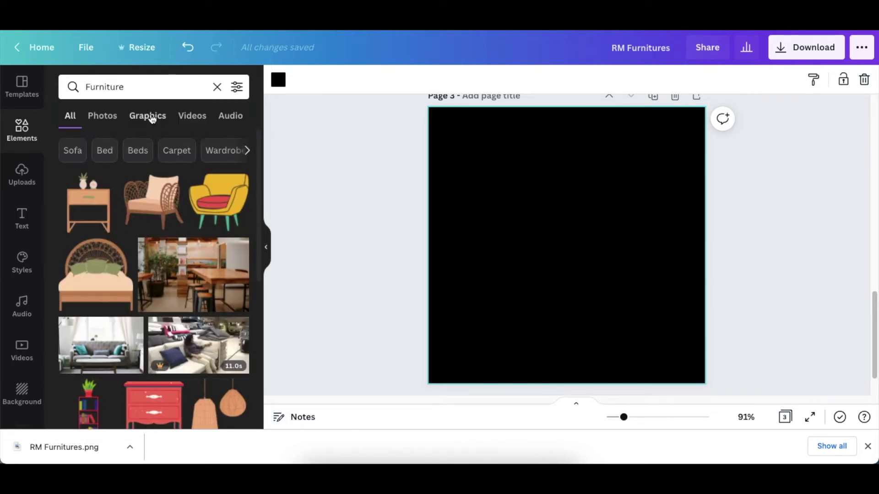
left_click(148, 117)
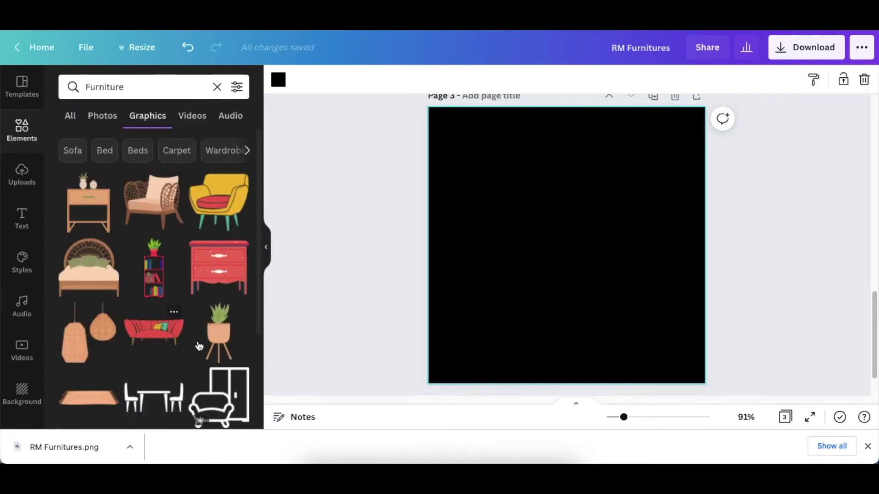
scroll(178, 311, "down", 3)
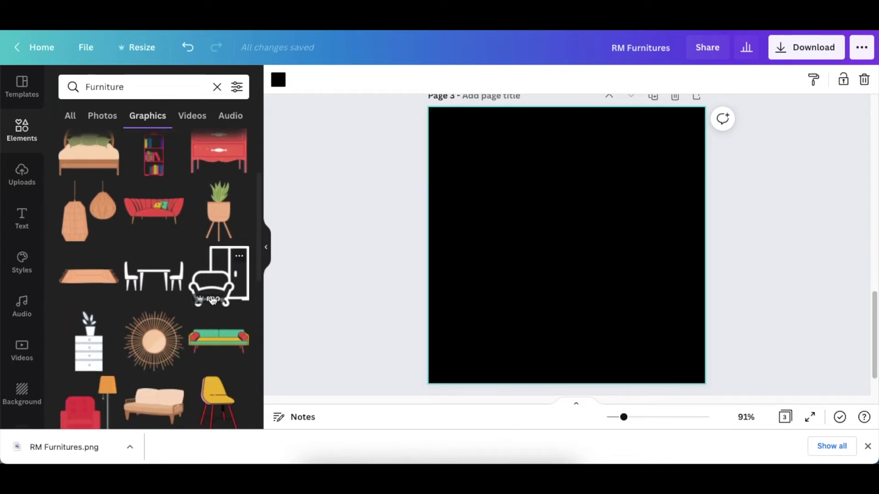
left_click(224, 281)
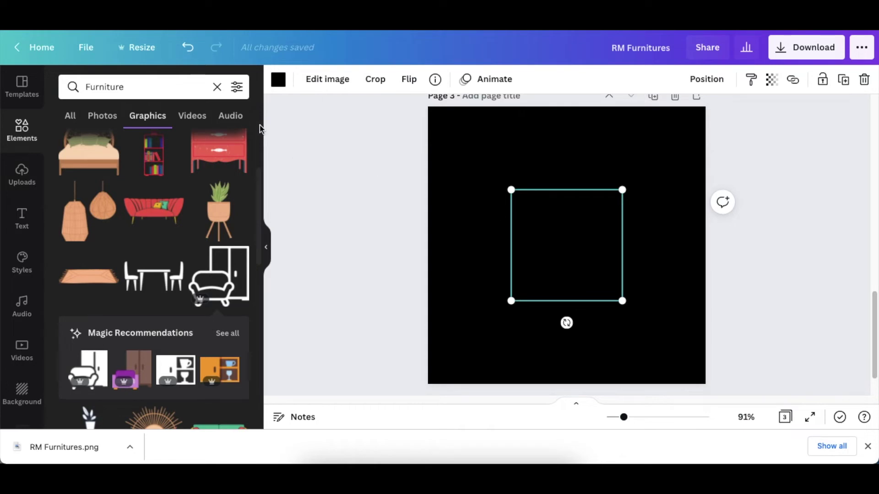
- Recolour the furniture graphic gold and move it left of the page centre
left_click(278, 80)
left_click(138, 143)
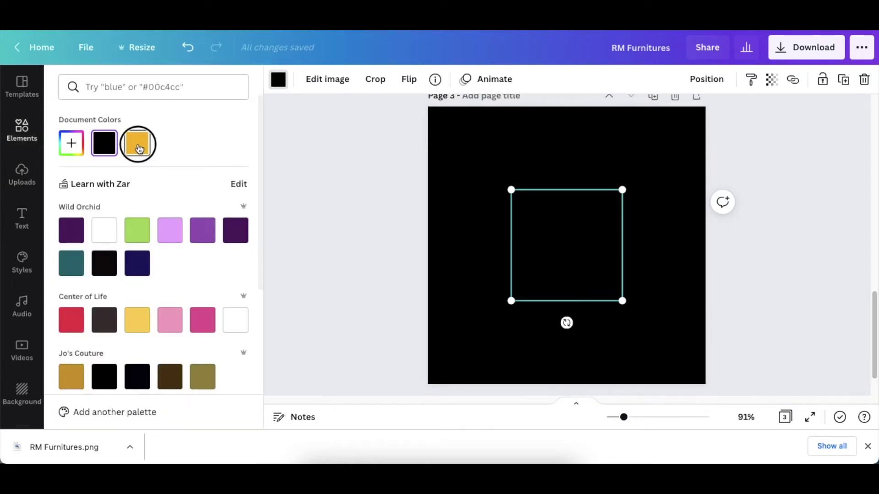
left_click_drag(555, 255, 502, 259)
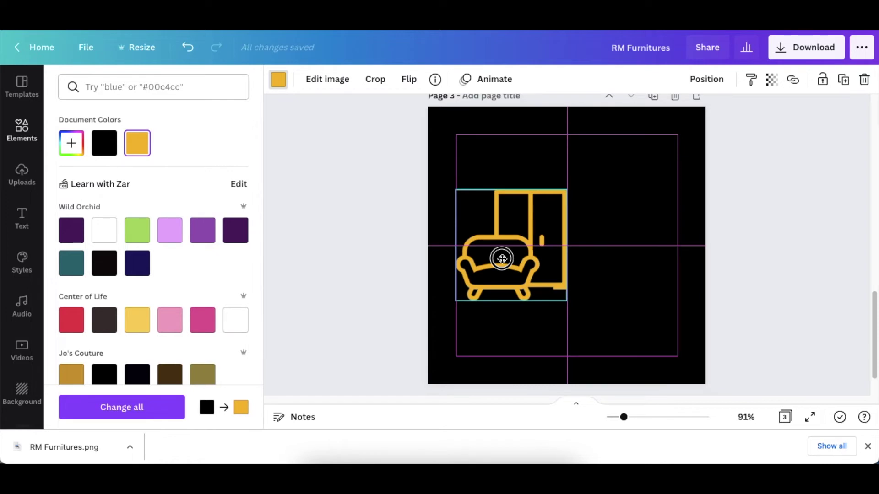
left_click_drag(502, 259, 502, 259)
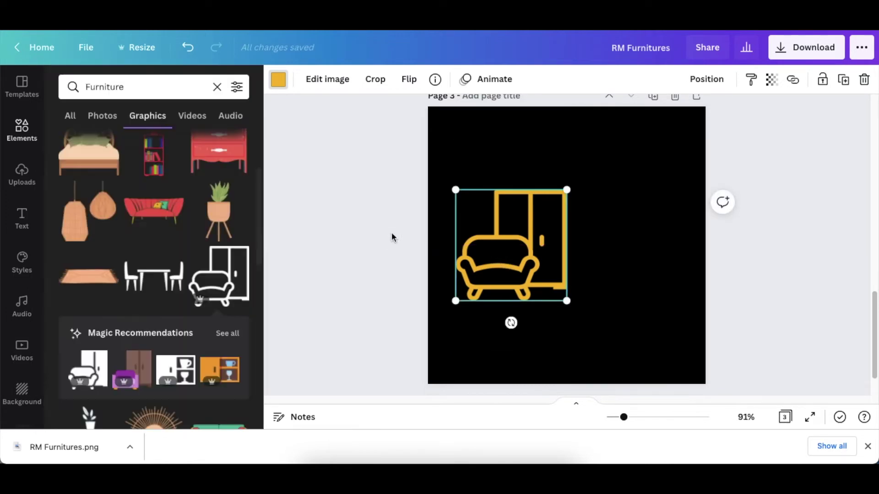
left_click(392, 232)
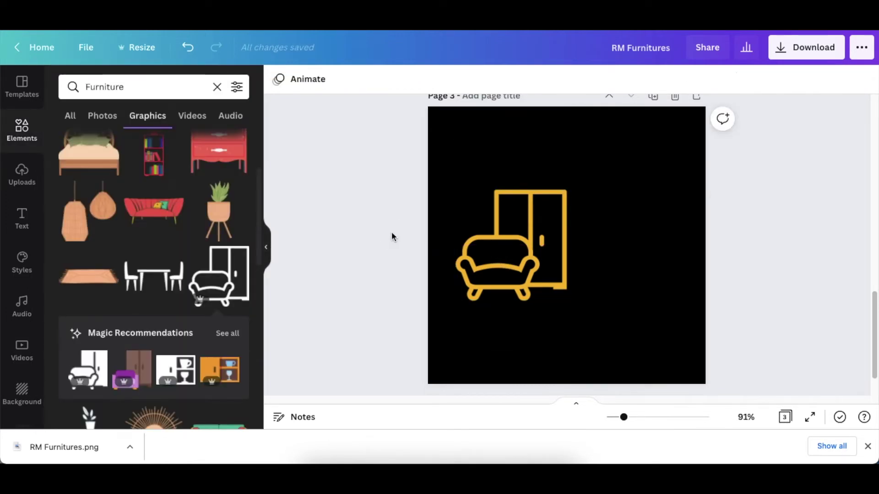
- Add a line beside the wardrobe, rotate it vertical and stretch it level with the wardrobe top
key("l")
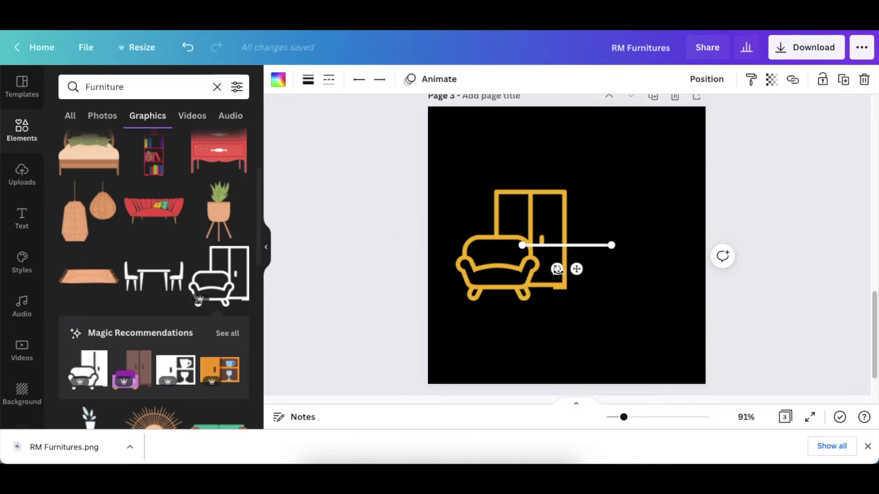
mouse_move(556, 269)
left_mouse_down()
mouse_move(530, 259)
mouse_move(513, 237)
mouse_move(556, 256)
left_mouse_up()
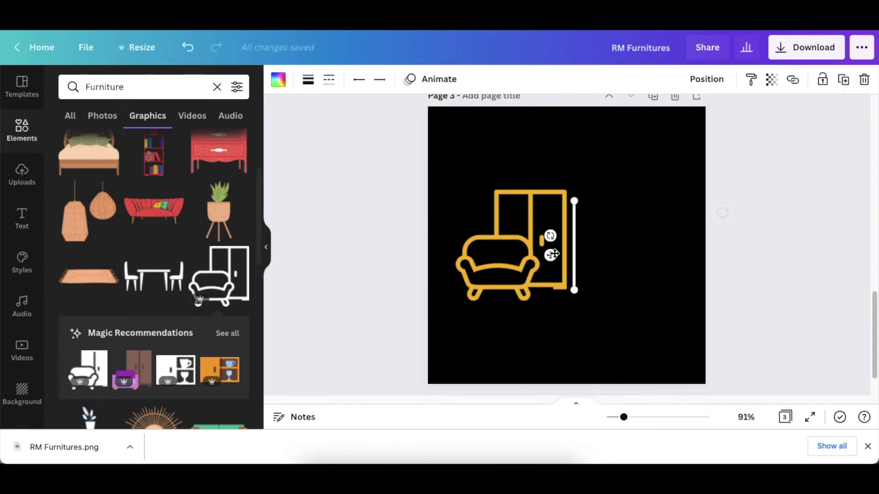
left_click_drag(573, 201, 573, 191)
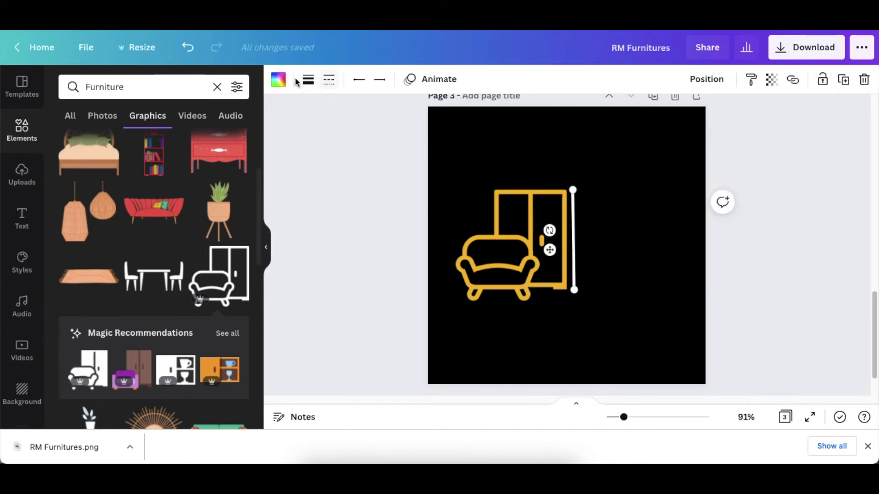
- Colour the divider line gold and nudge it slightly left
left_click(279, 79)
left_click(136, 145)
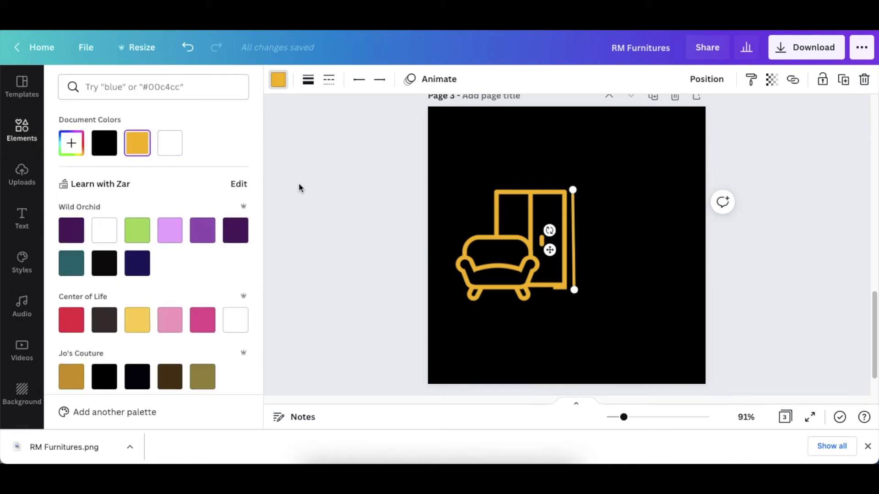
left_click(325, 209)
left_click(347, 226)
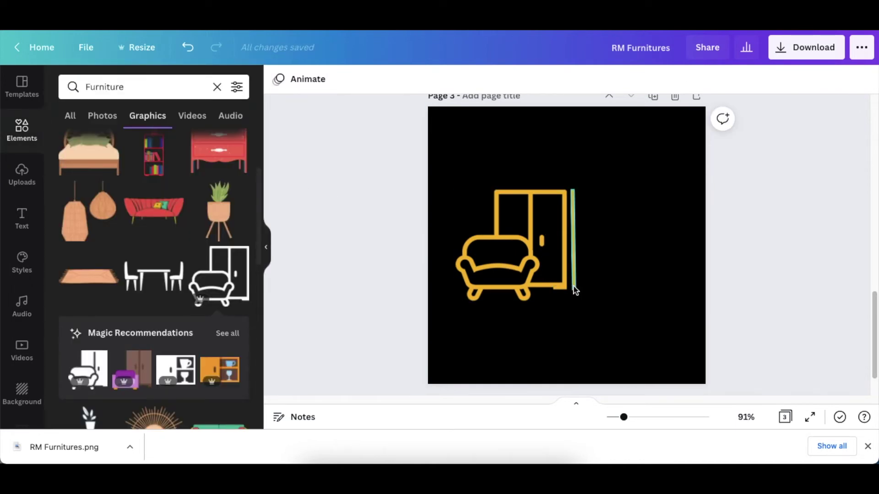
left_click(568, 282)
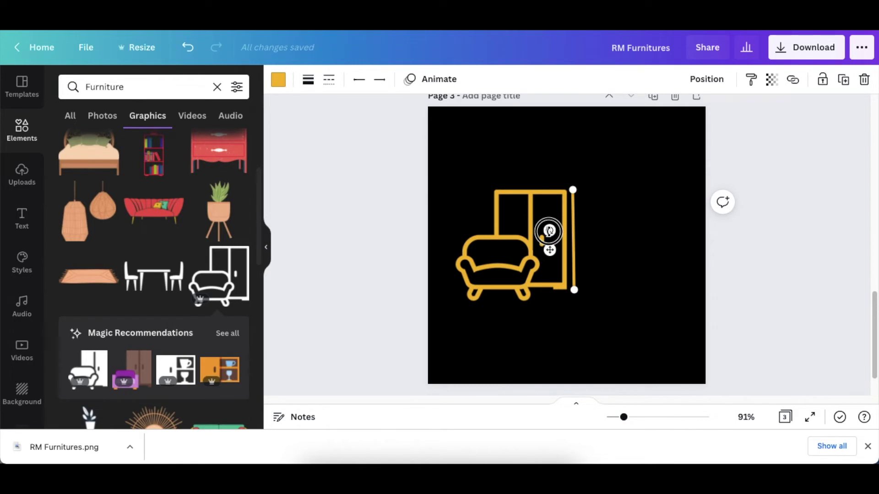
left_click_drag(549, 231, 544, 231)
left_click(408, 205)
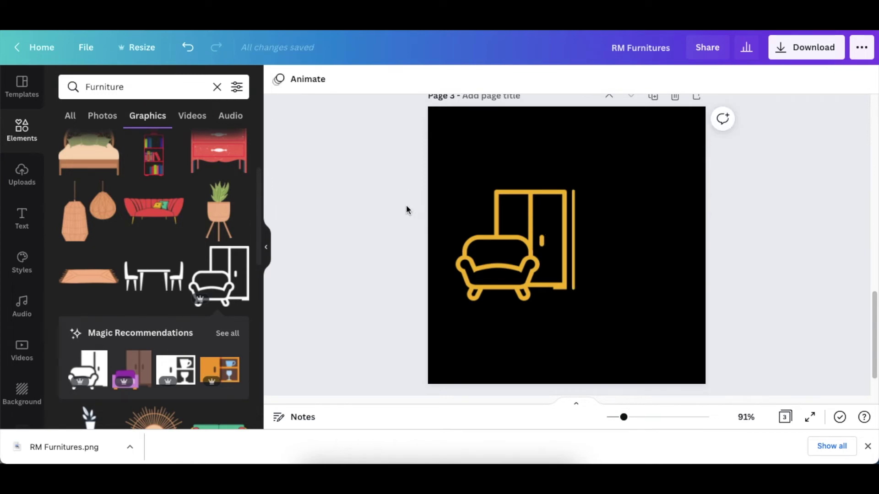
- Add a large letter R beside the divider line and place a copy below it
key("t")
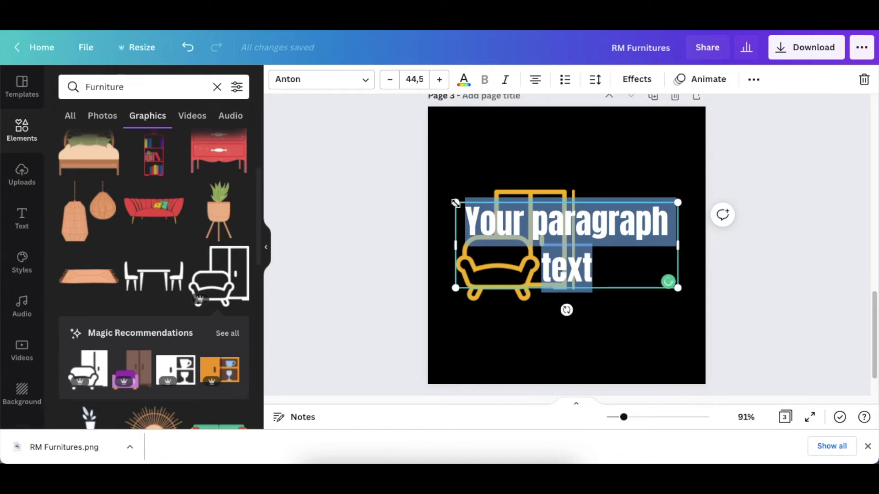
left_click_drag(455, 203, 622, 248)
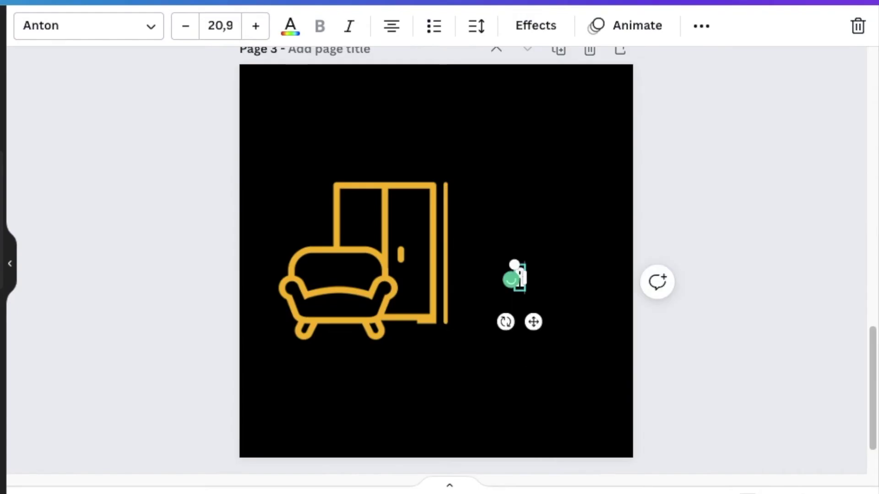
left_click_drag(514, 264, 488, 199)
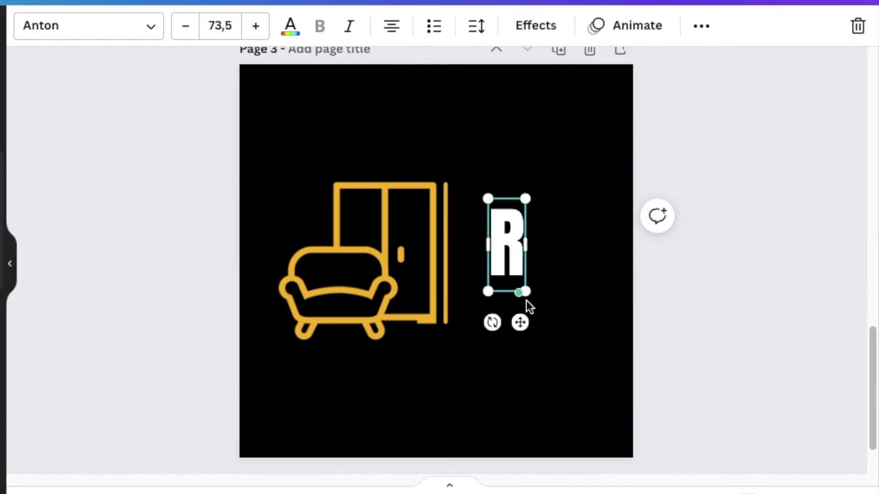
left_click_drag(510, 285, 476, 253)
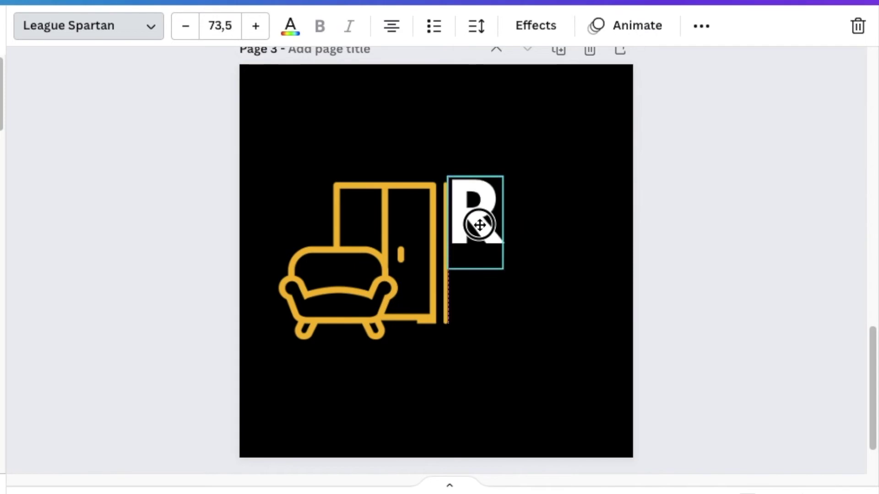
key("ctrl+d")
left_click_drag(476, 220, 483, 288)
- Turn the copy into a smaller M and set the R to font size 56,3
type("M")
key("Escape")
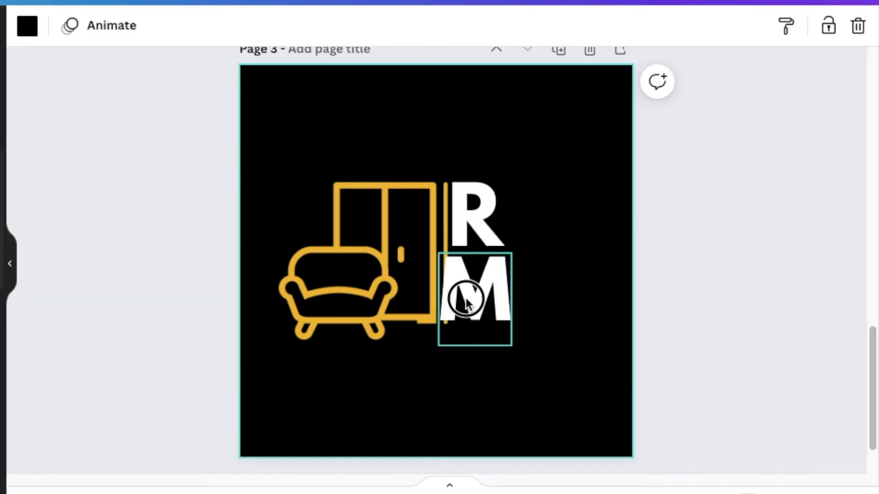
left_click(502, 295)
left_click_drag(439, 346, 463, 326)
left_click(479, 213)
left_click(220, 25)
type("56,3")
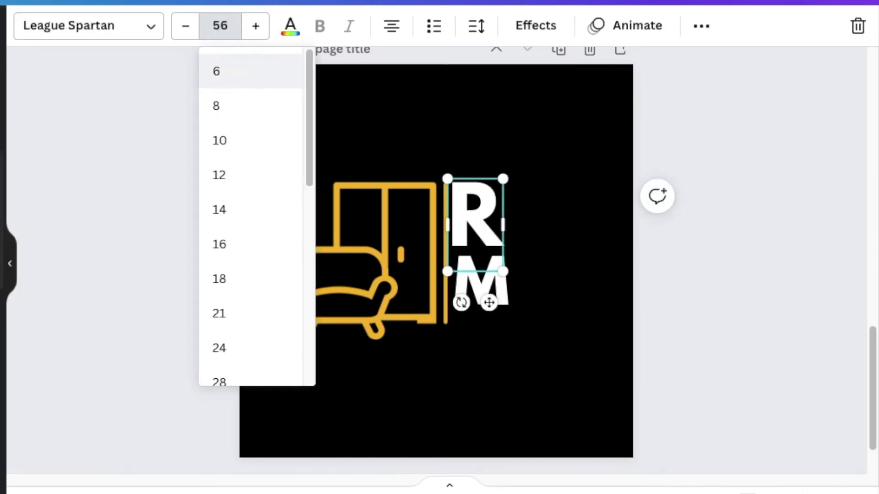
key("Return")
- Add 'OYAL' beside the R, shrink it to fit, and colour the lettering gold
left_click(475, 275)
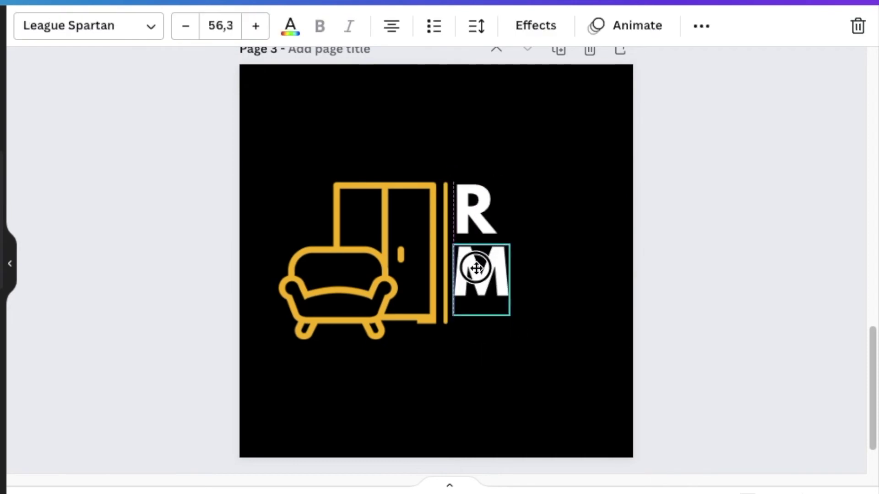
type("tOYAL")
left_click_drag(464, 213, 574, 217)
left_click_drag(582, 254, 562, 241)
left_click(475, 211)
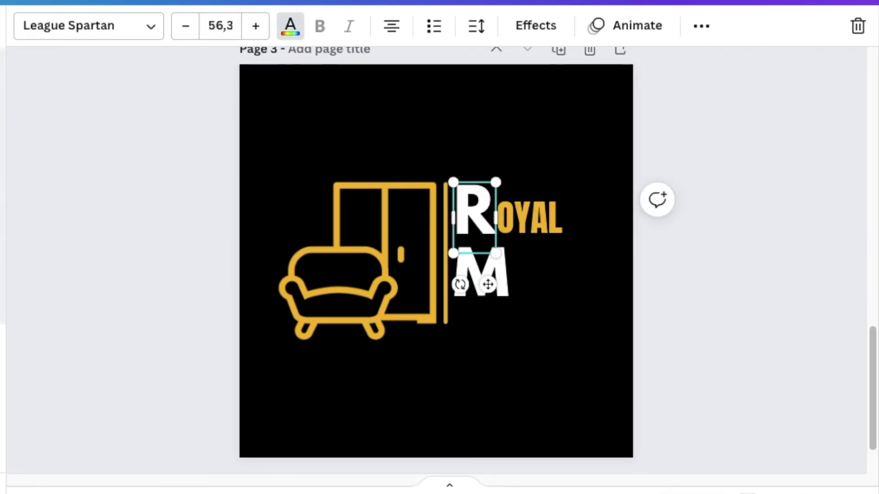
left_click(479, 272)
- Copy the gold text to add 'ART' beside the M and 'FURNITURES' below MART
left_click_drag(550, 236, 563, 300)
double_click(563, 299)
type("ART")
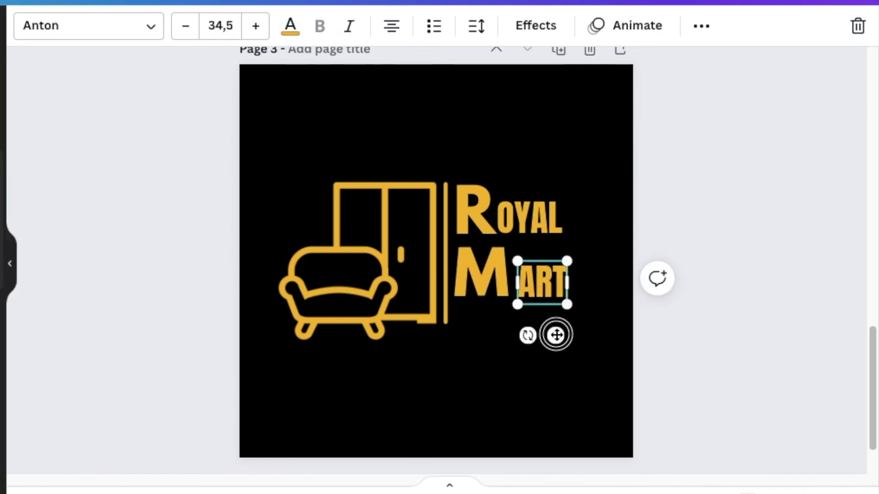
left_click(489, 334)
left_click(538, 281)
left_click(681, 362)
left_click_drag(529, 217, 567, 330)
double_click(508, 316)
type("FURNITURES")
left_click(741, 171)
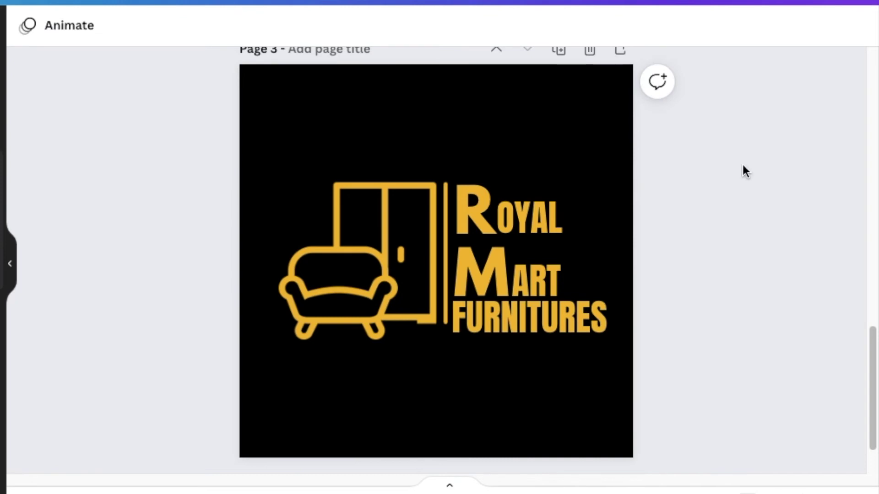
- Extend the divider line down to FURNITURES and marquee-select the whole logo
left_click(442, 210)
left_click_drag(444, 322, 447, 330)
left_click_drag(217, 132, 624, 347)
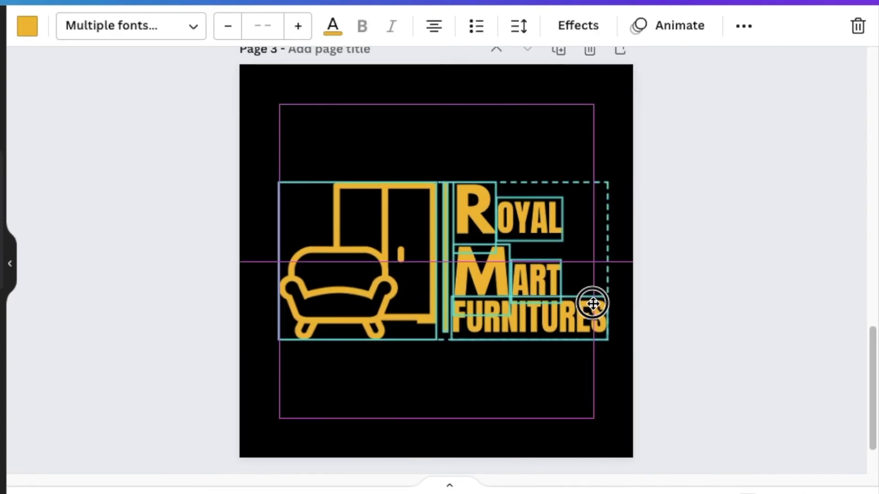
left_click(714, 361)
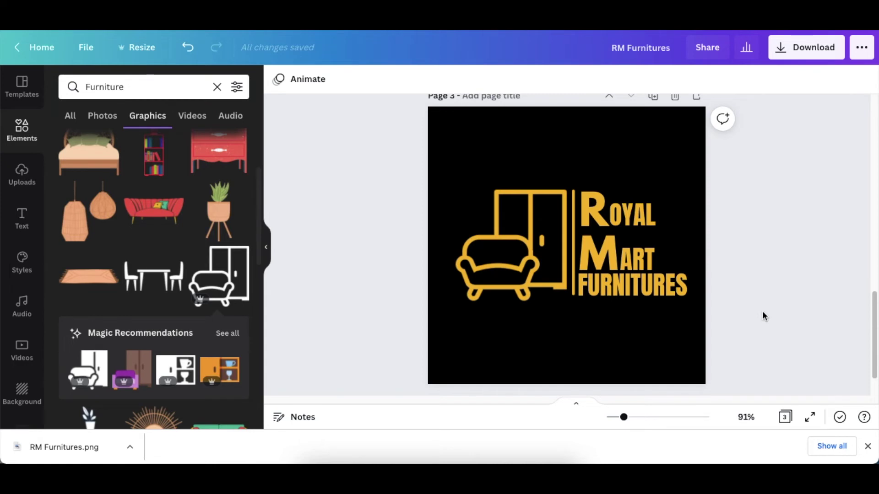
- Download page 3 alone as a PNG with a transparent background
left_click(793, 50)
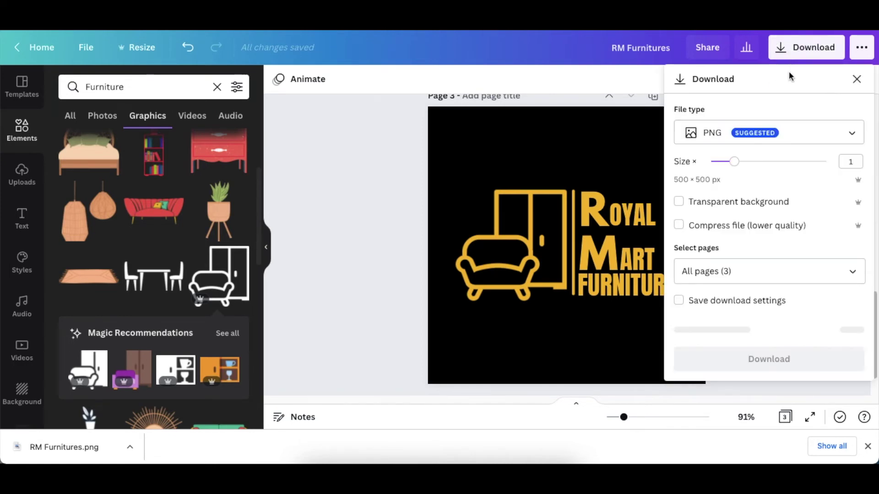
left_click(679, 202)
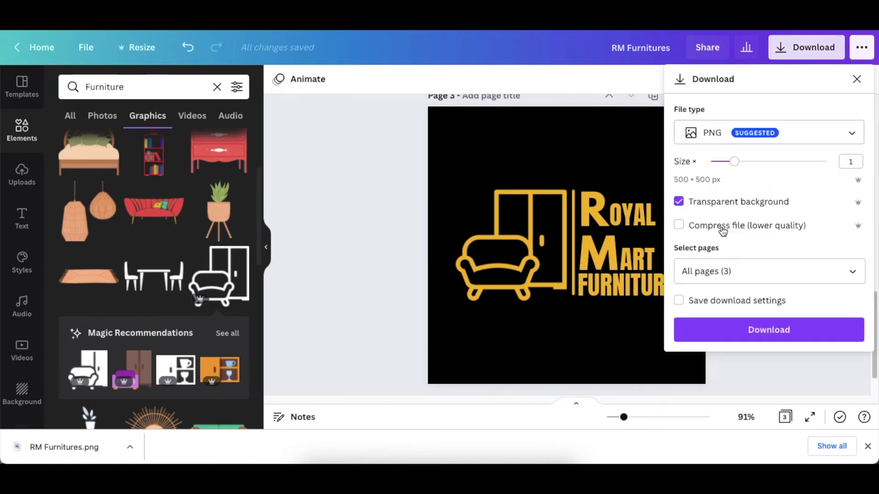
left_click(850, 272)
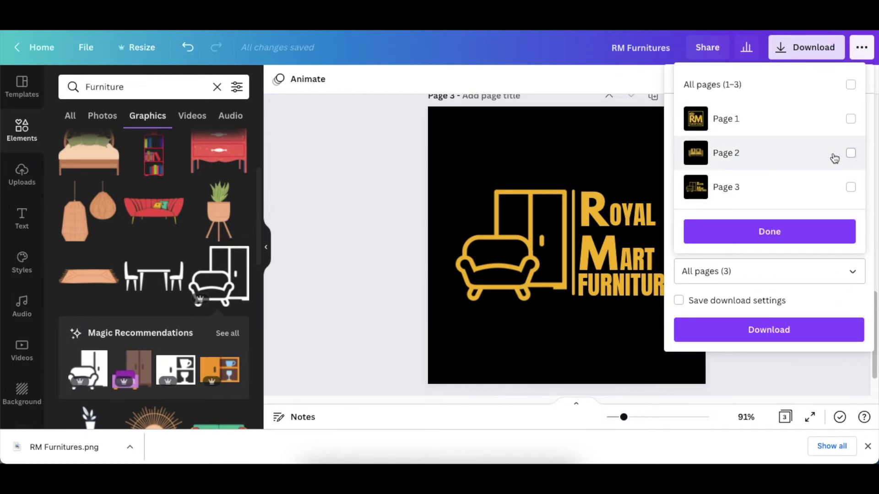
left_click(851, 187)
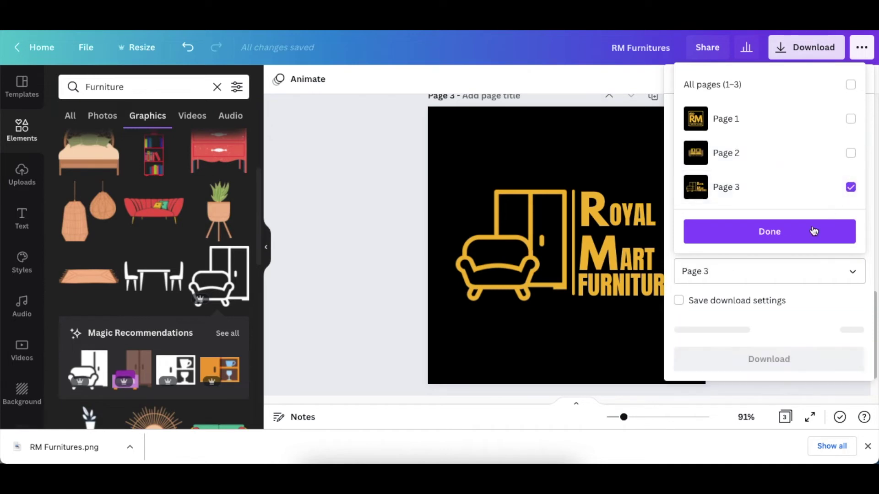
left_click(782, 232)
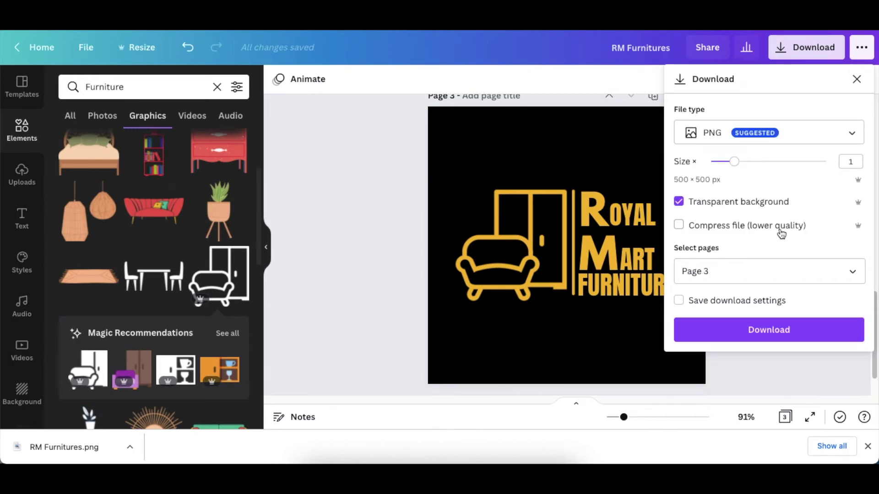
left_click(747, 330)
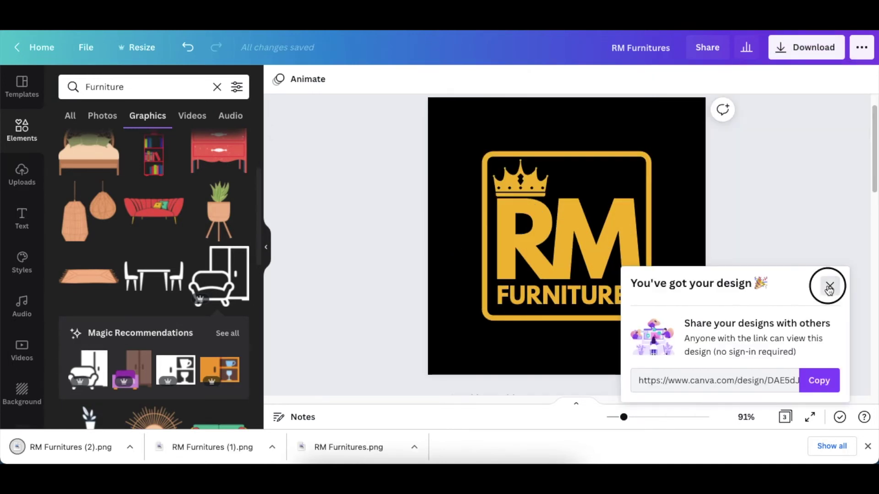
left_click(828, 287)
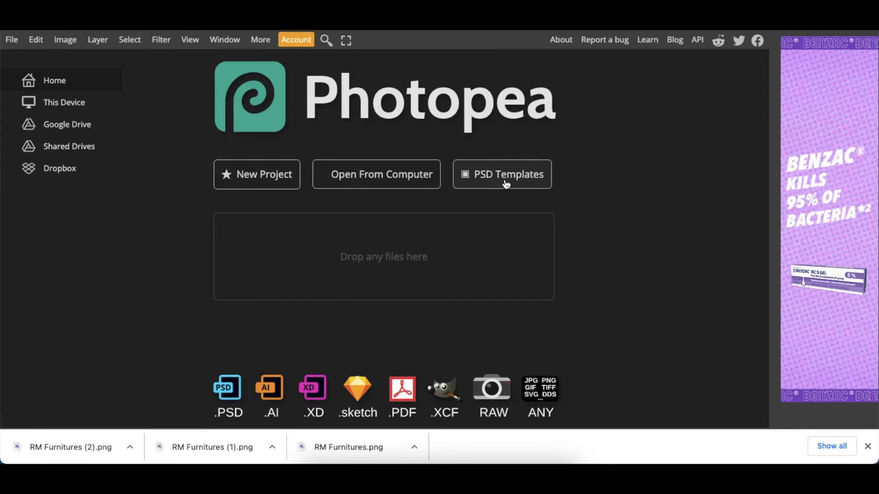
- Open 3D Wall Logo MockUp 2.psd from the computer
left_click(384, 173)
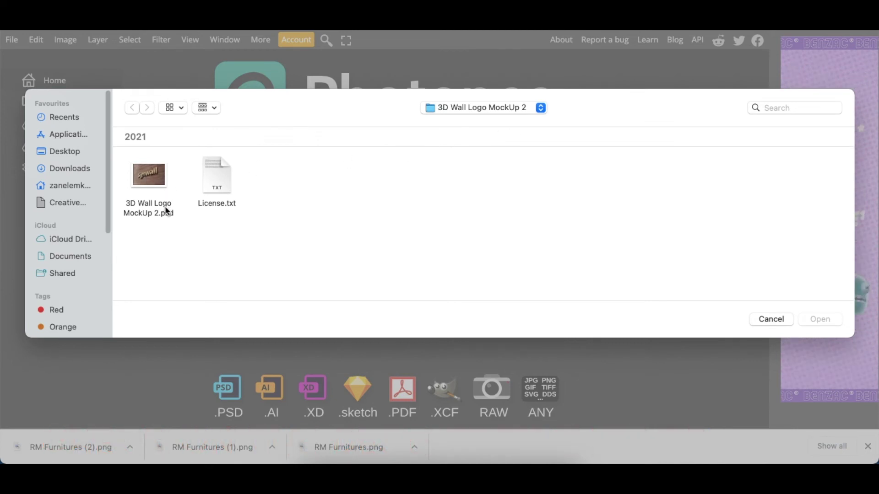
double_click(155, 178)
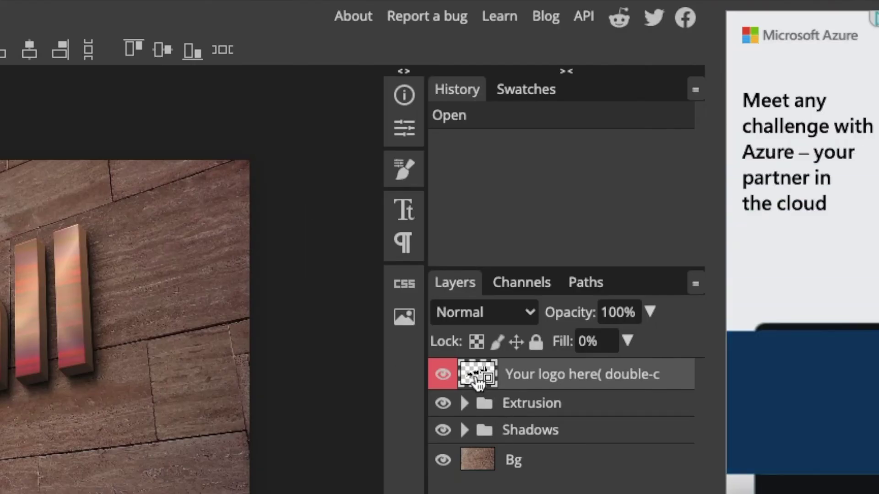
- Replace the hidden Signwall placeholder with an enlarged RM Furnitures (1).png and save the smart object
double_click(476, 378)
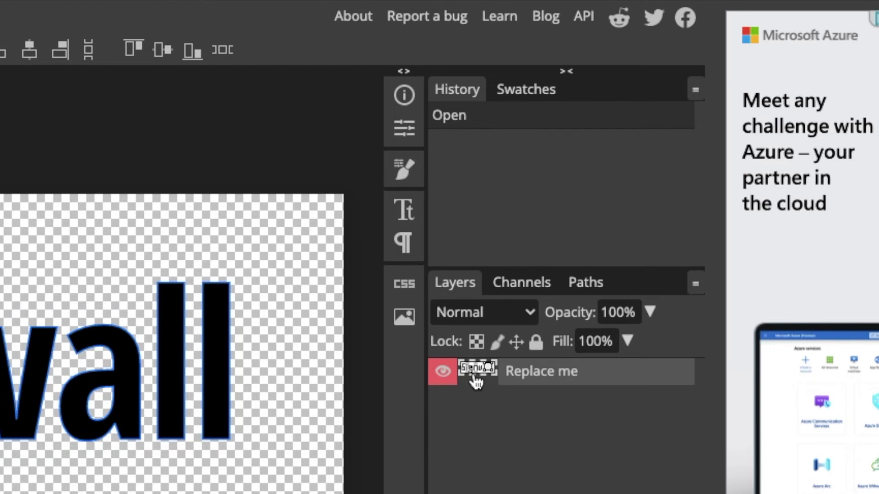
left_click(443, 373)
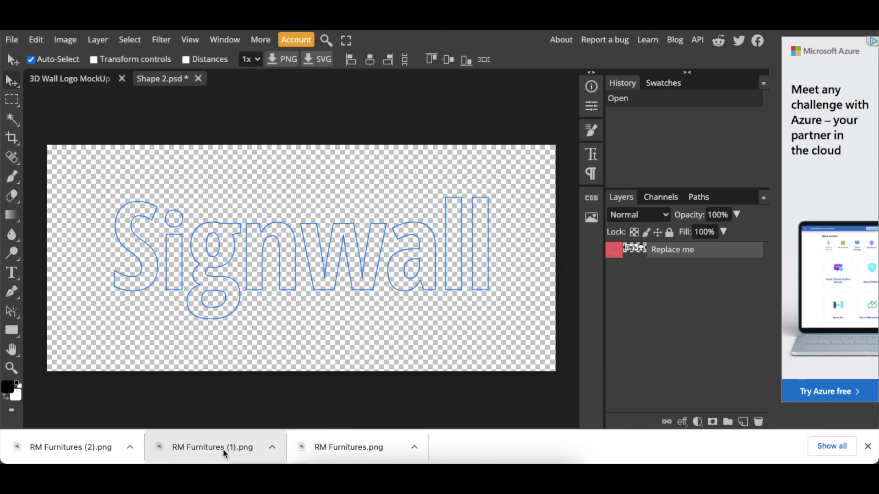
left_click_drag(225, 454, 419, 319)
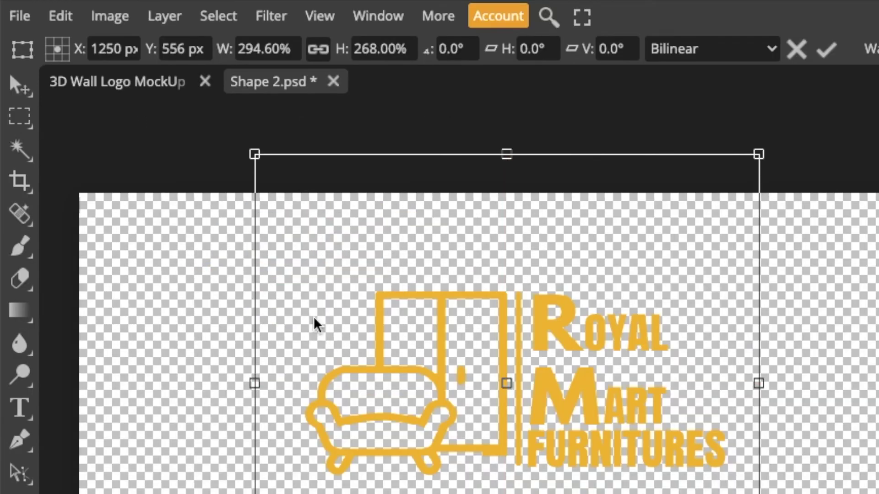
left_click(20, 16)
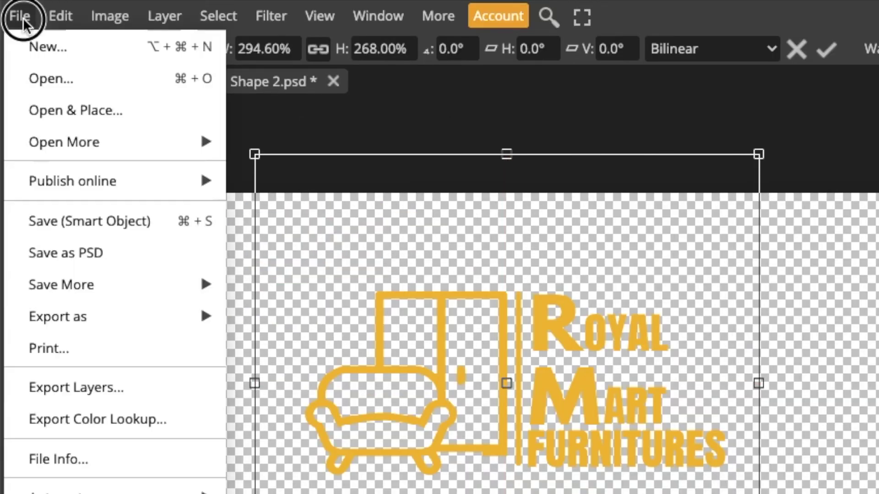
left_click(74, 220)
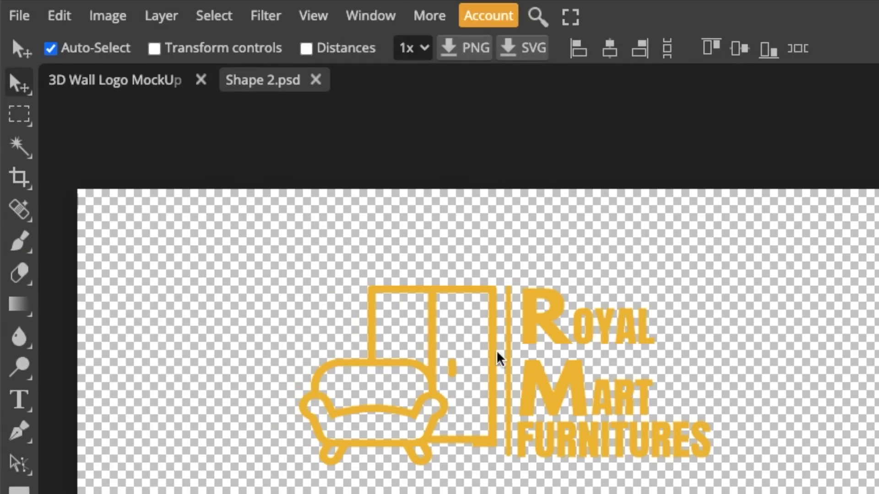
left_click(91, 87)
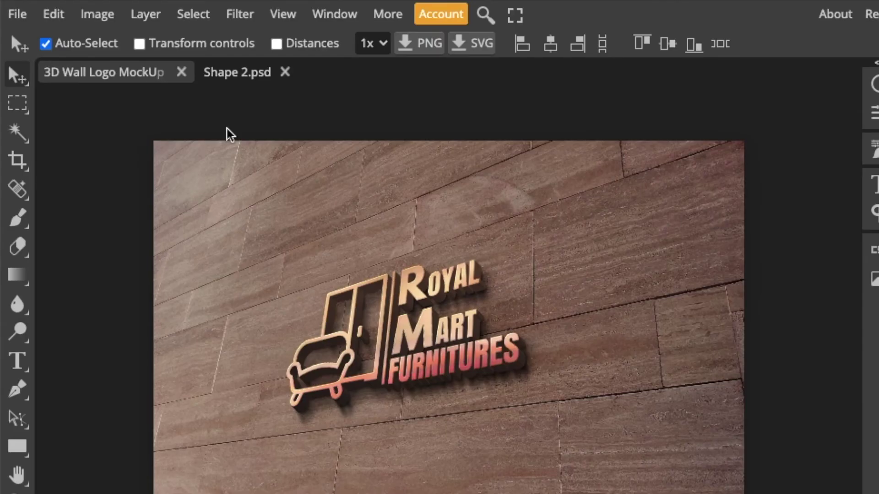
- Export the 3D wall mockup as a PNG with width 1750 px
left_click(17, 14)
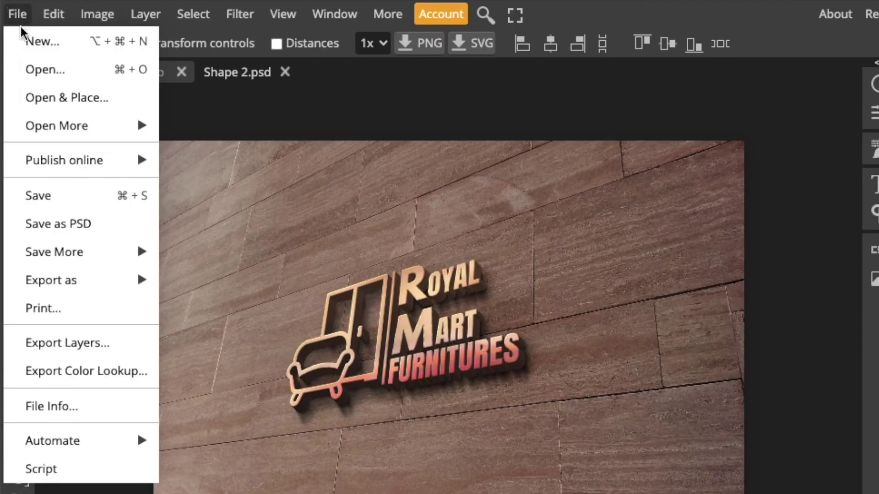
mouse_move(71, 277)
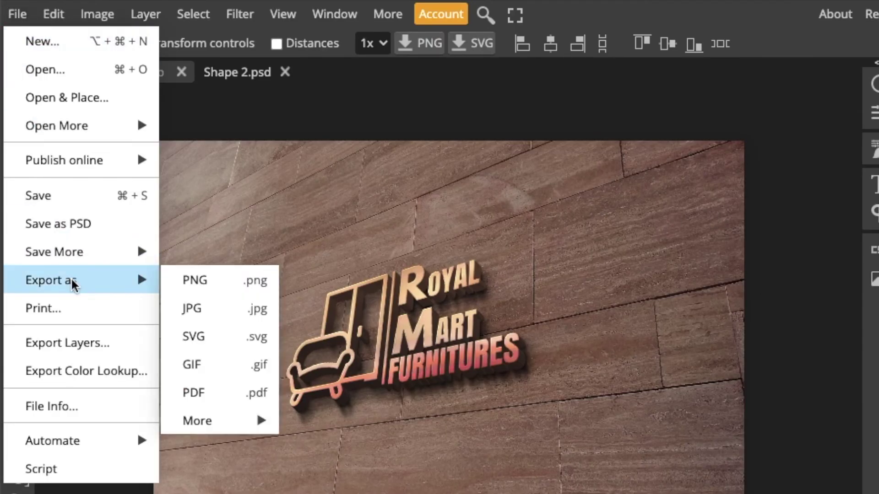
left_click(207, 279)
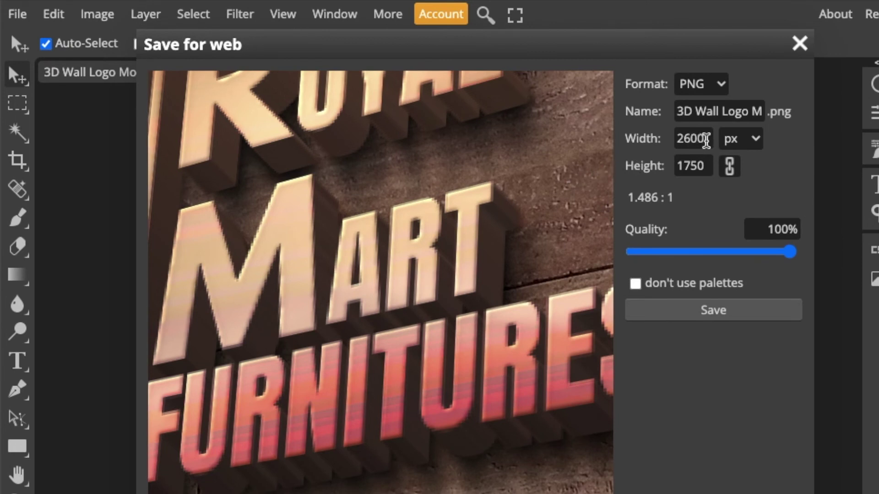
left_click(706, 139)
left_click(631, 139)
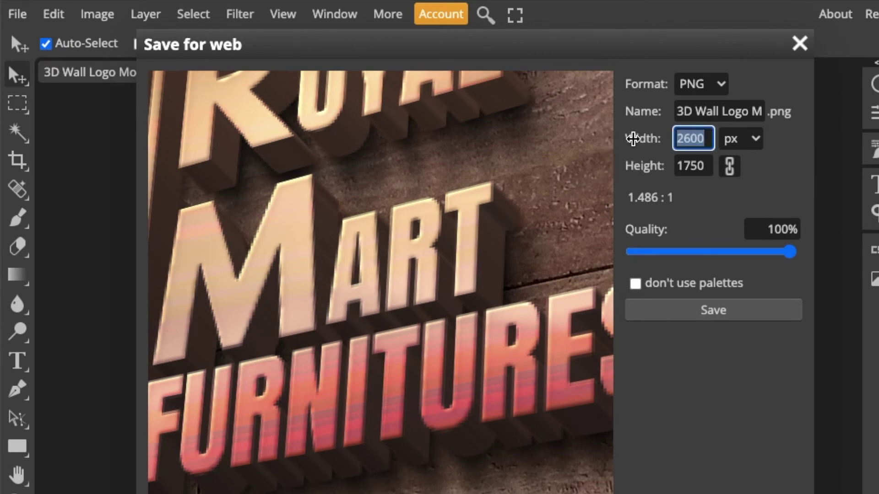
type("17")
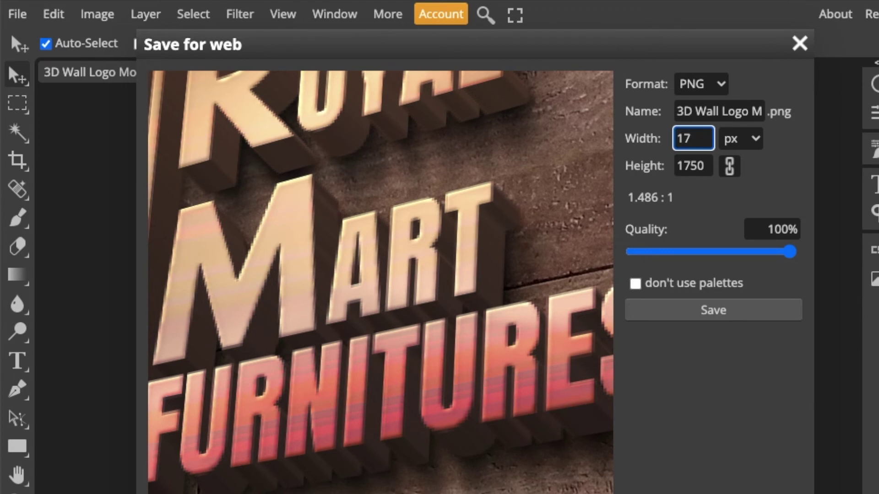
type("50")
left_click(707, 313)
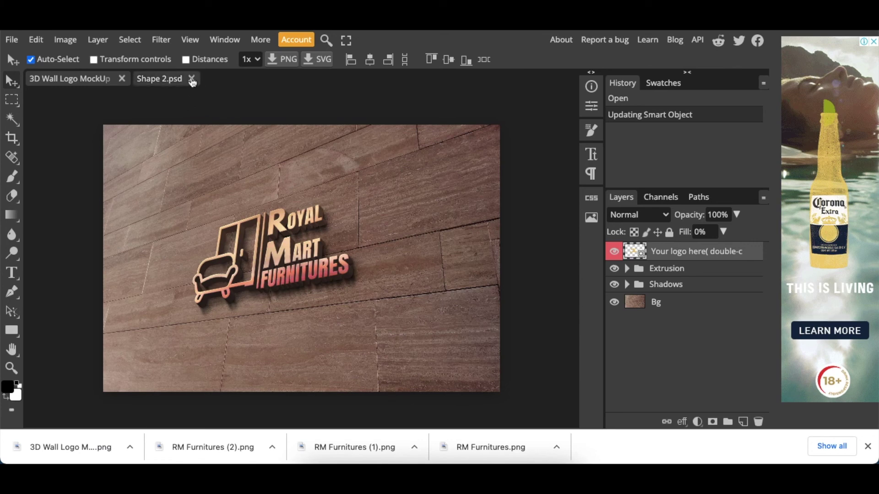
- Close the wall mockup documents without saving and load the 3d glass window logo mockup template
left_click(191, 78)
left_click(122, 79)
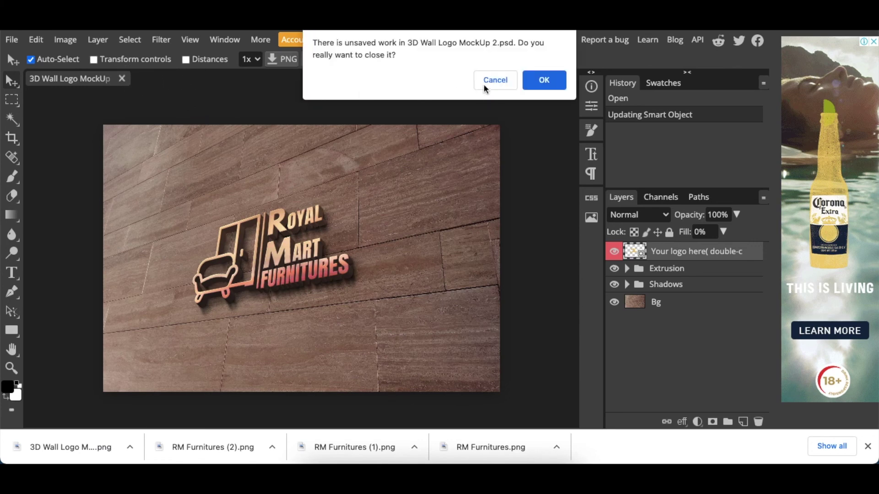
left_click(544, 80)
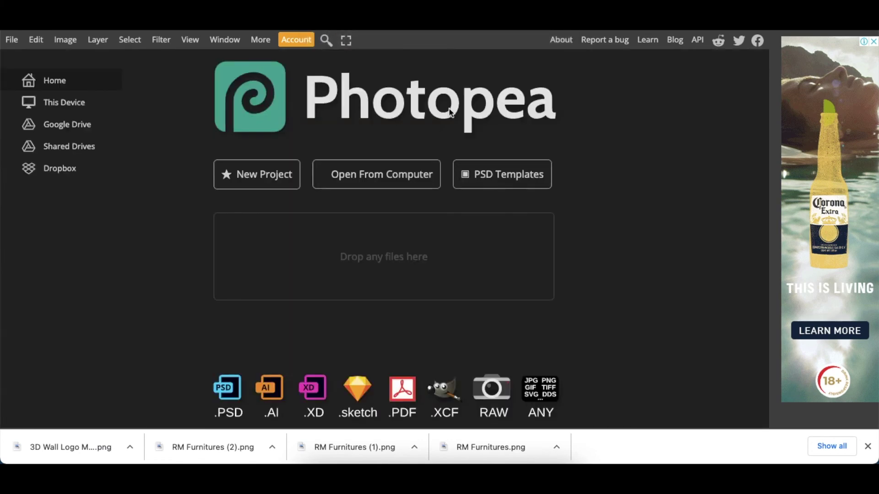
left_click(499, 177)
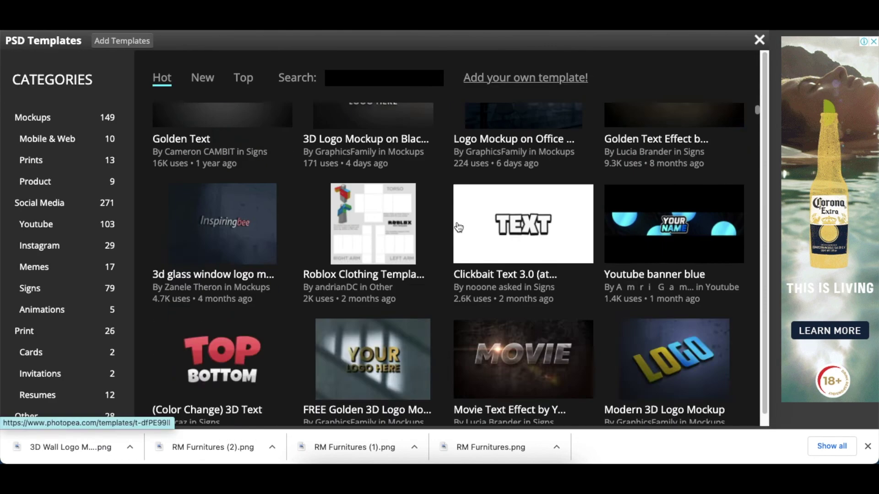
left_click(225, 228)
left_click(517, 244)
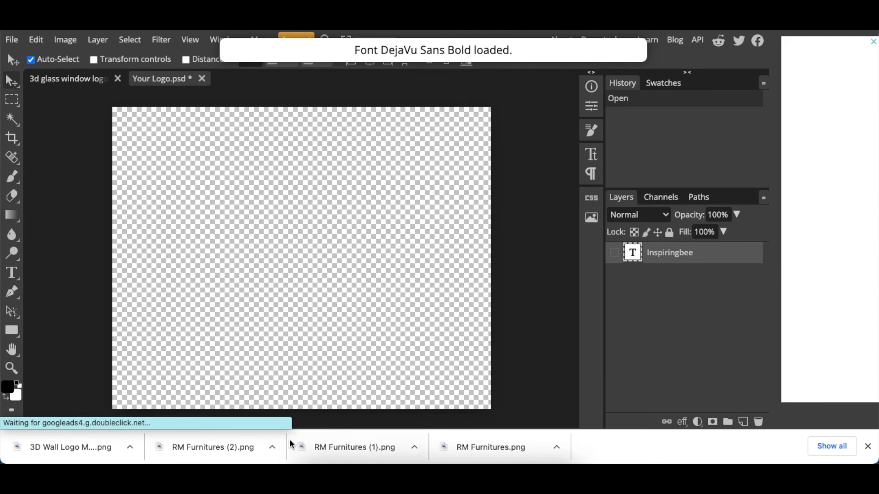
- Place RM Furnitures (2).png, enlarge and centre it, and save it into the smart object
left_click_drag(215, 447, 360, 364)
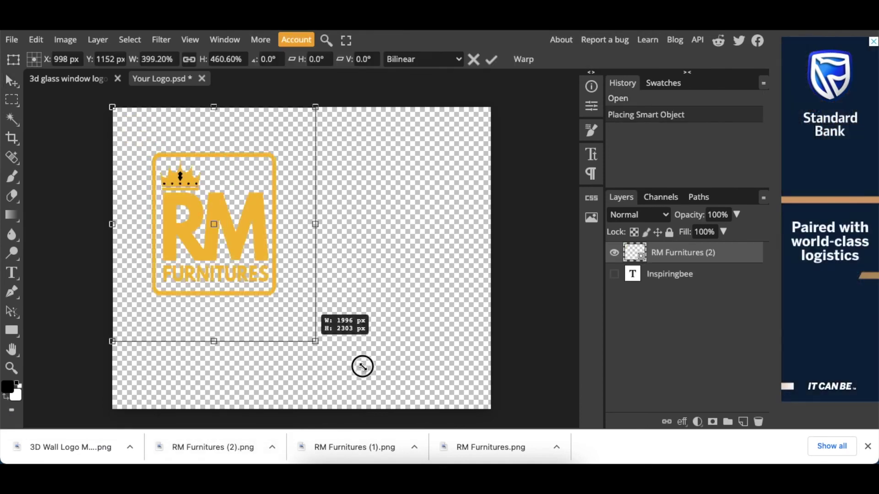
left_click_drag(426, 319, 448, 314)
left_click(12, 39)
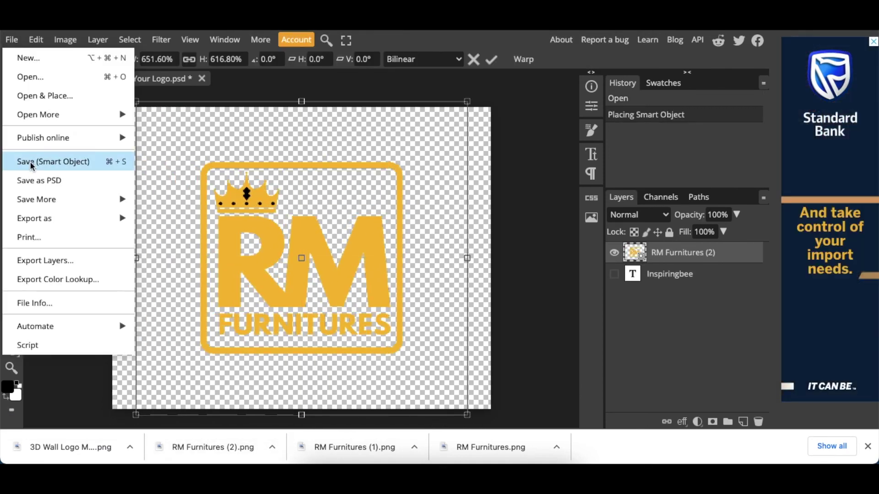
left_click(30, 162)
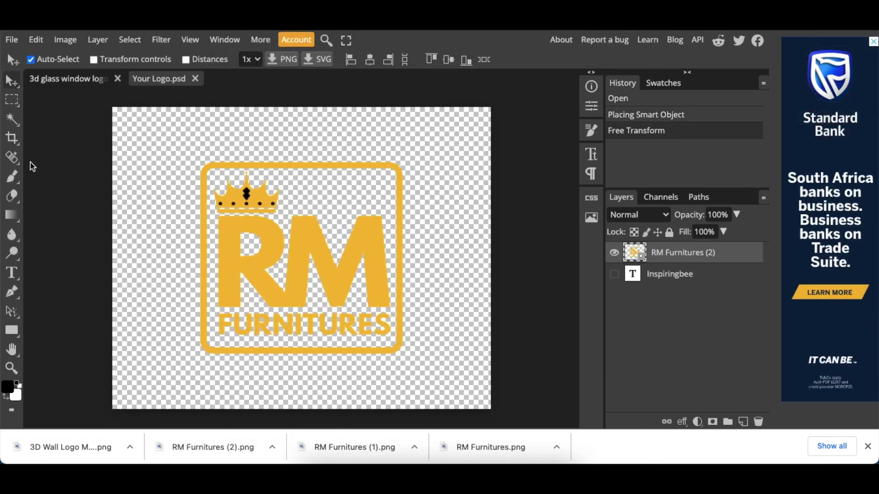
left_click(61, 82)
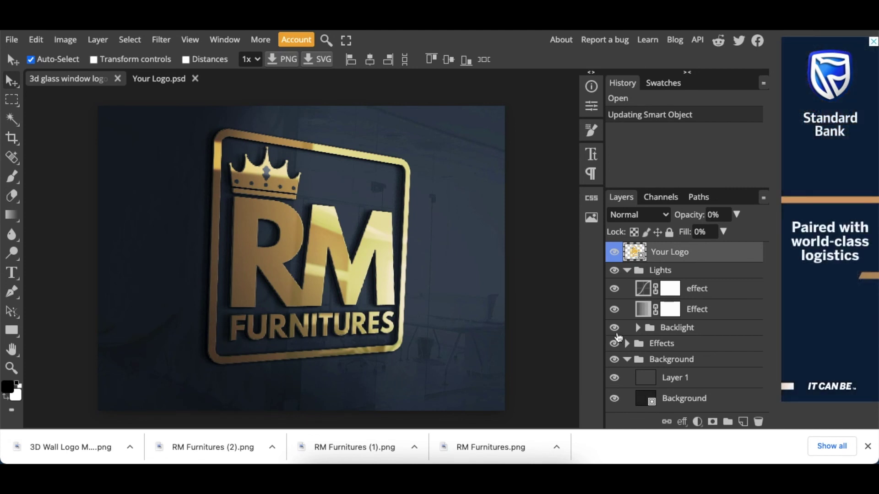
- Hide the Backlight glow and export the glass window mockup as a 1500 px wide PNG
left_click(614, 328)
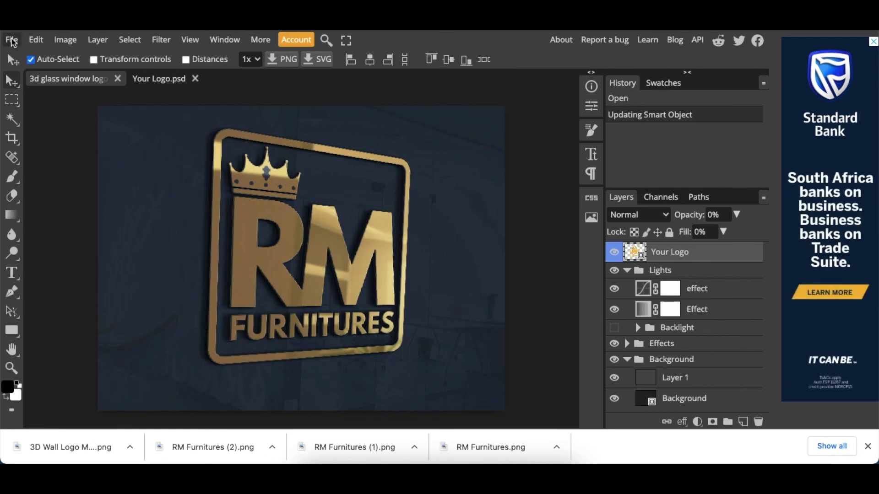
left_click(12, 39)
mouse_move(105, 223)
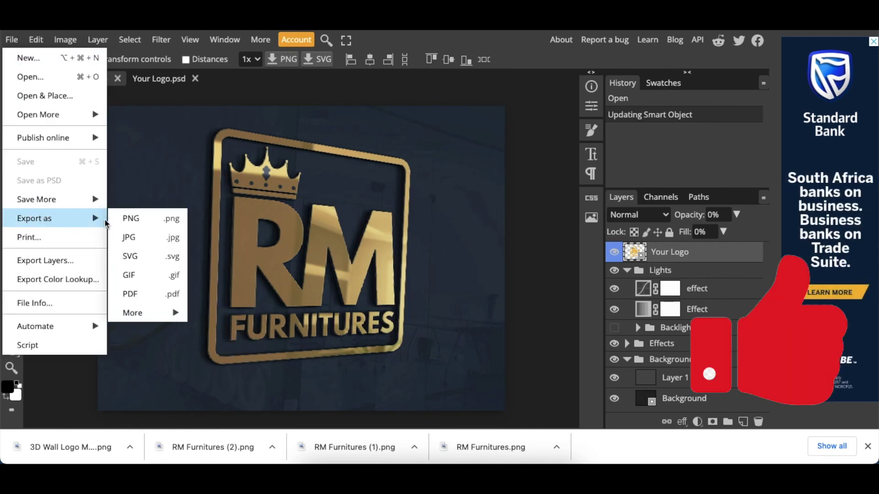
left_click(132, 219)
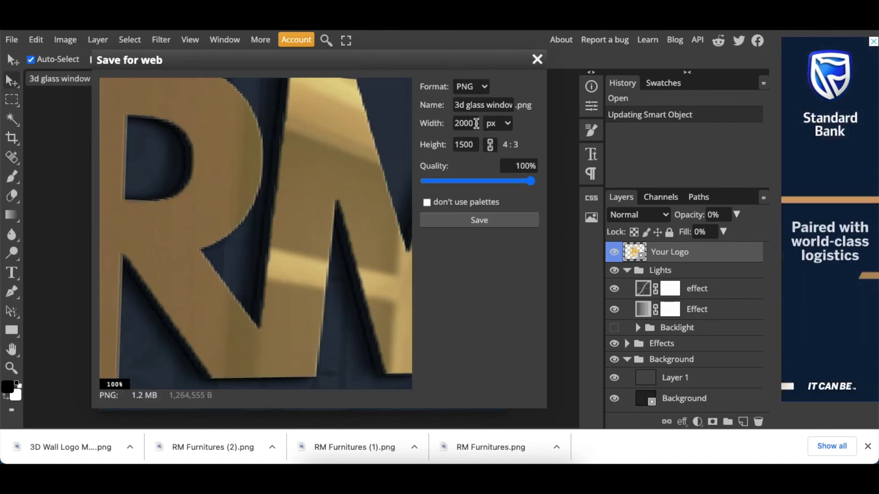
double_click(464, 123)
type("15")
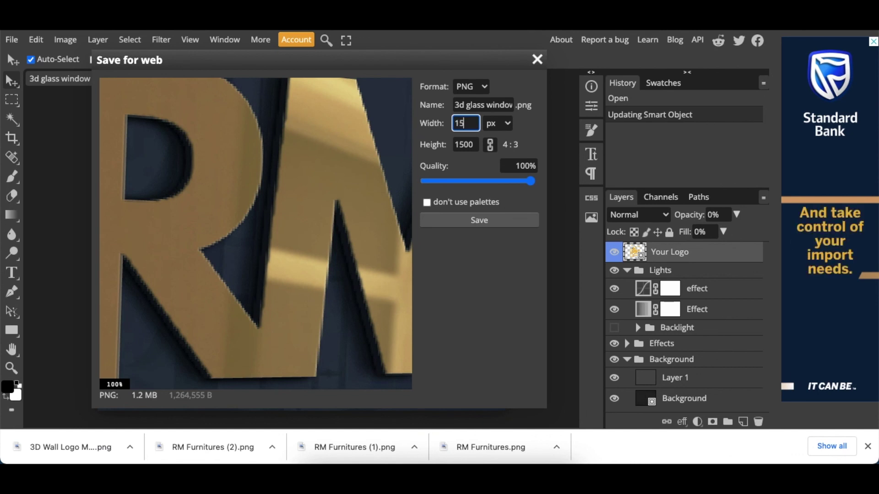
left_click(476, 225)
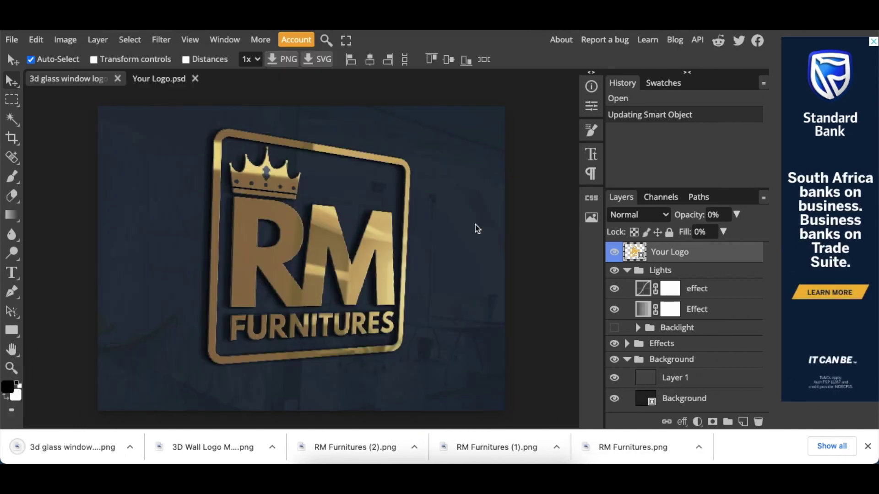